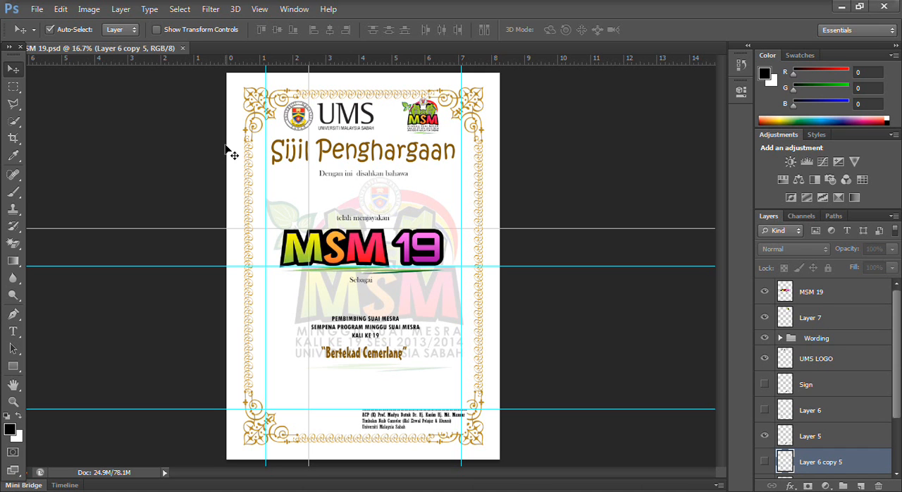
- Look through the certificate border images Sijil1, Sijil2 and Sijil3 in Windows Photo Viewer
key("ctrl+r")
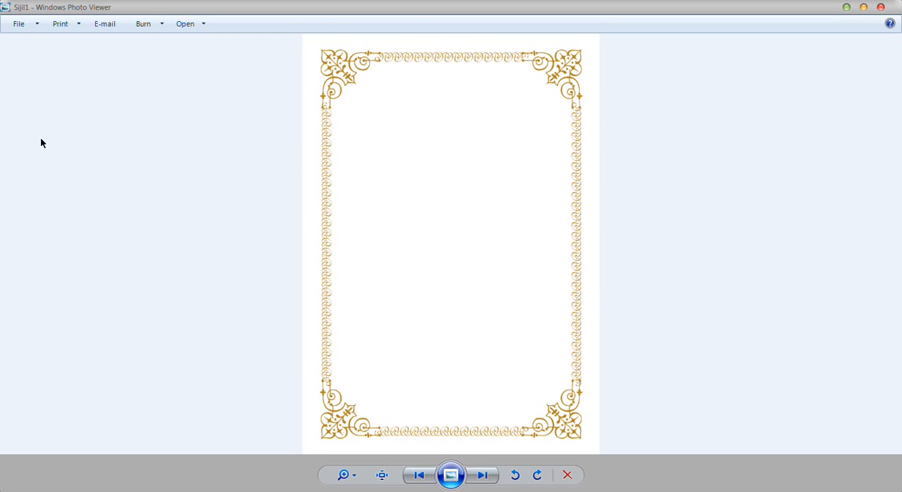
key("Right")
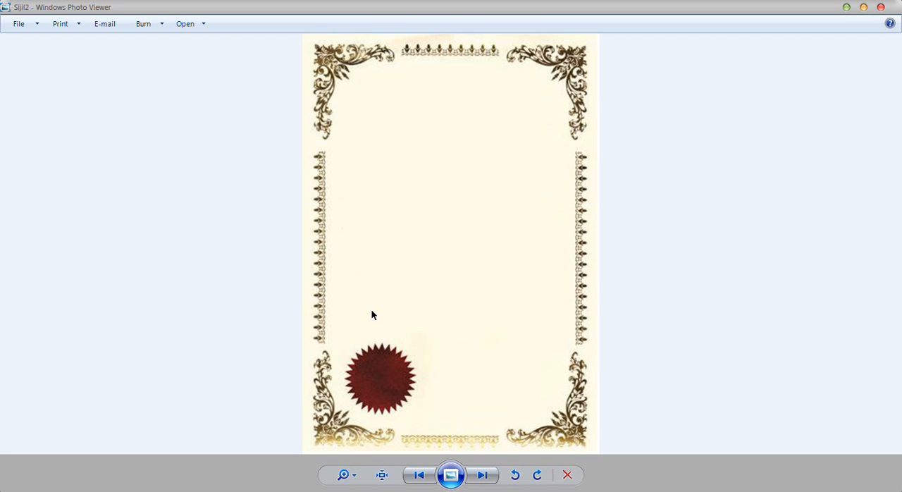
key("Right")
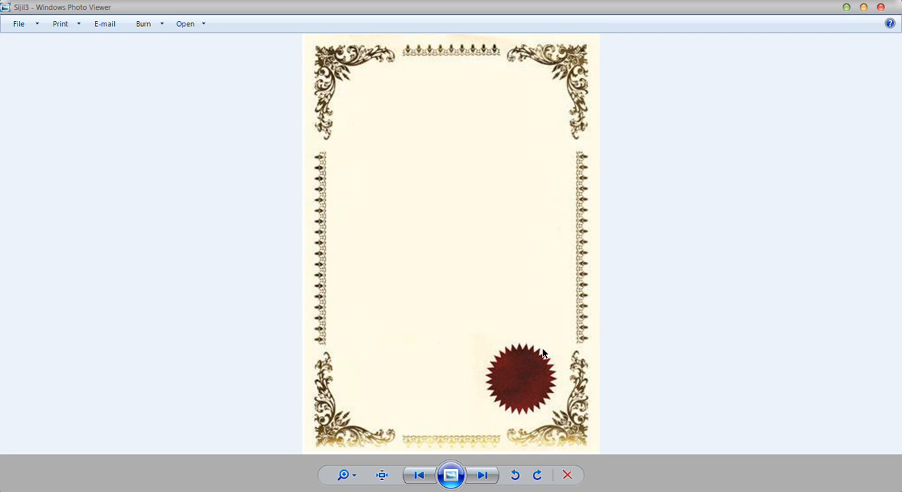
key("Left")
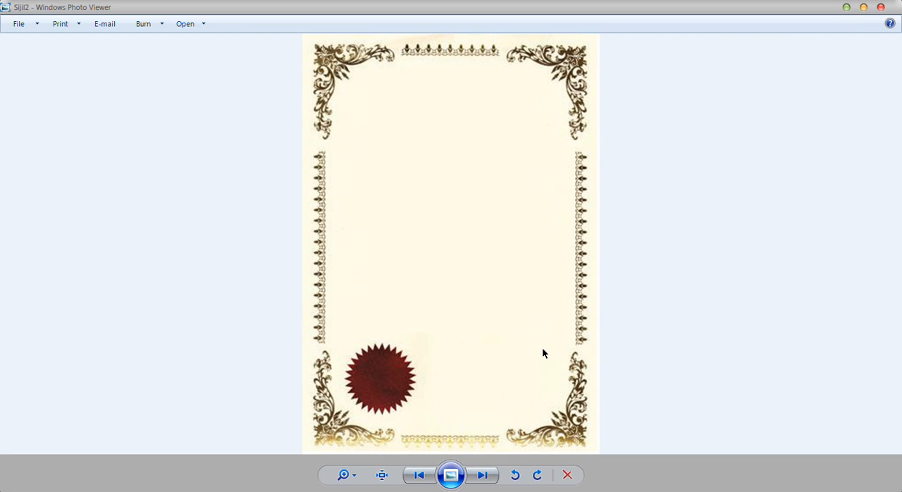
key("Left")
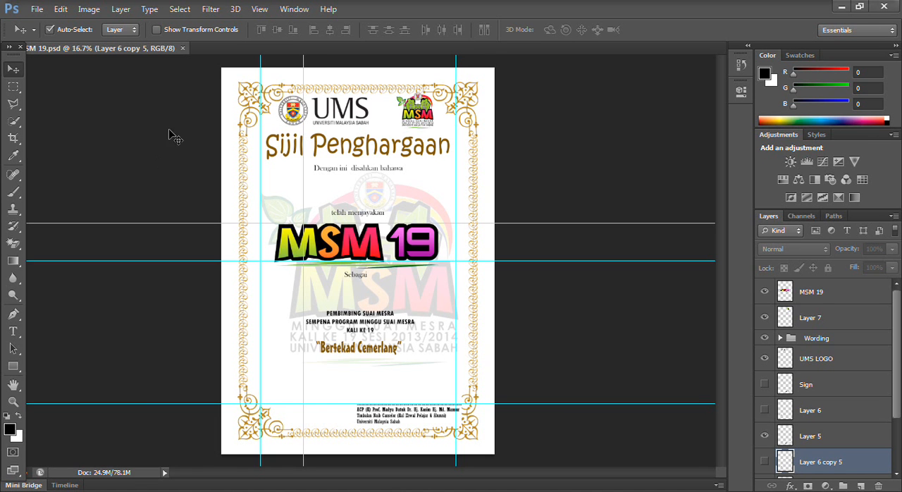
- Create a new document named SAMPLE SIJIL with the International Paper preset in A4 size
left_click(36, 10)
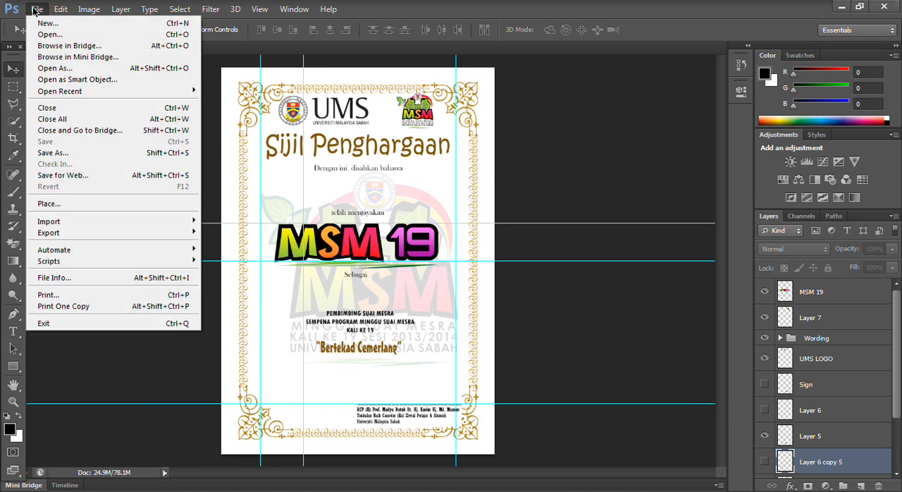
left_click(44, 24)
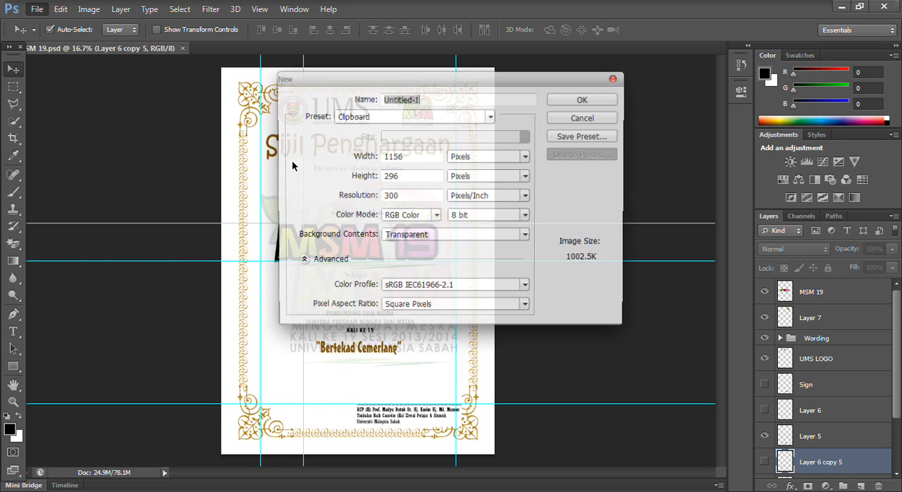
type("SAM")
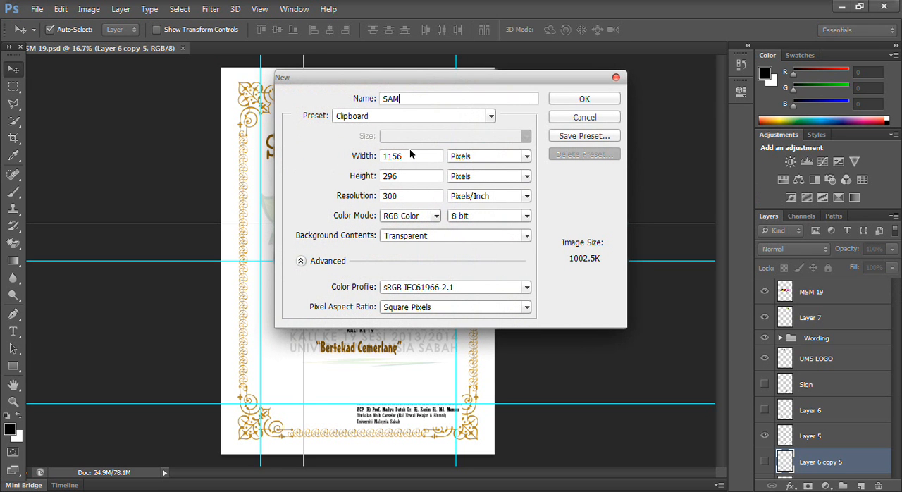
type("PLE SIJIL")
left_click(449, 118)
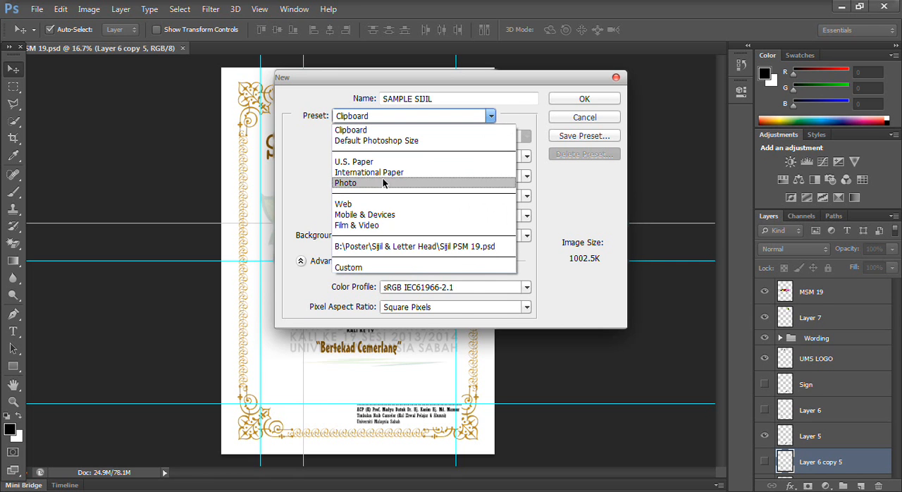
left_click(380, 173)
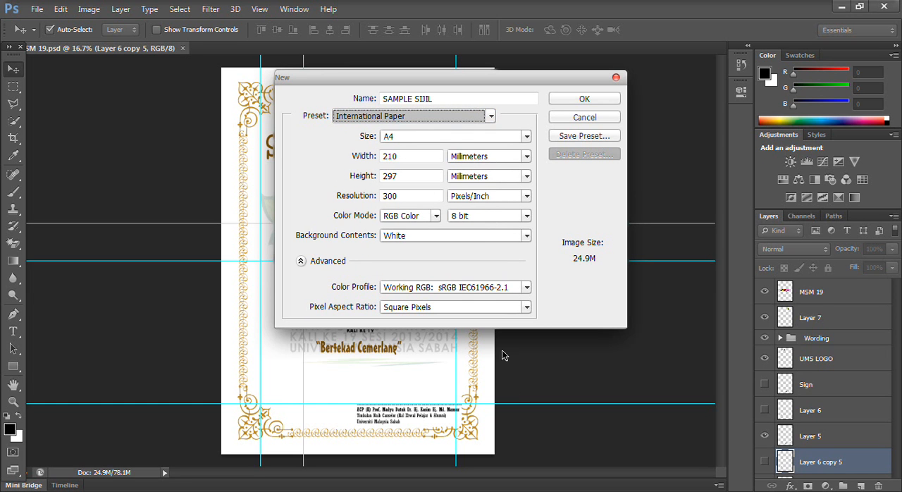
left_click(567, 100)
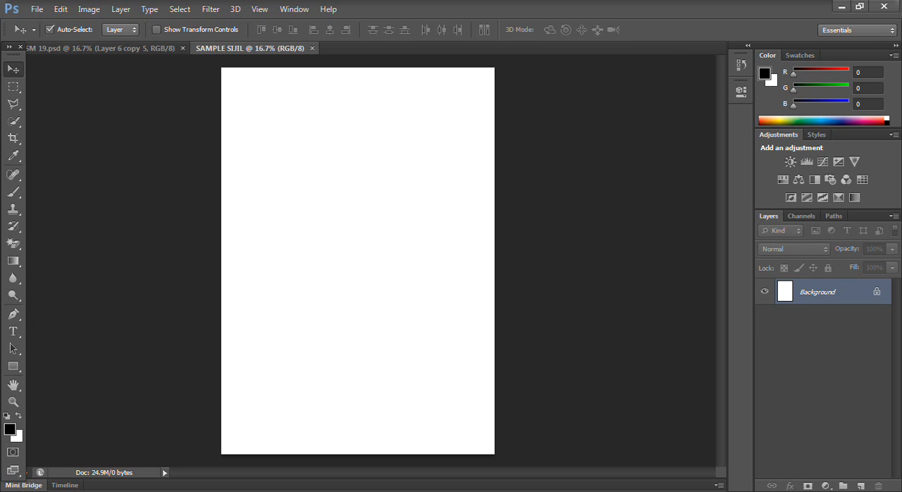
- Switch to Windows Photo Viewer, open the Sijil1 border image in Photoshop and copy it onto the SAMPLE SIJIL page
key("alt+Tab")
right_click(514, 144)
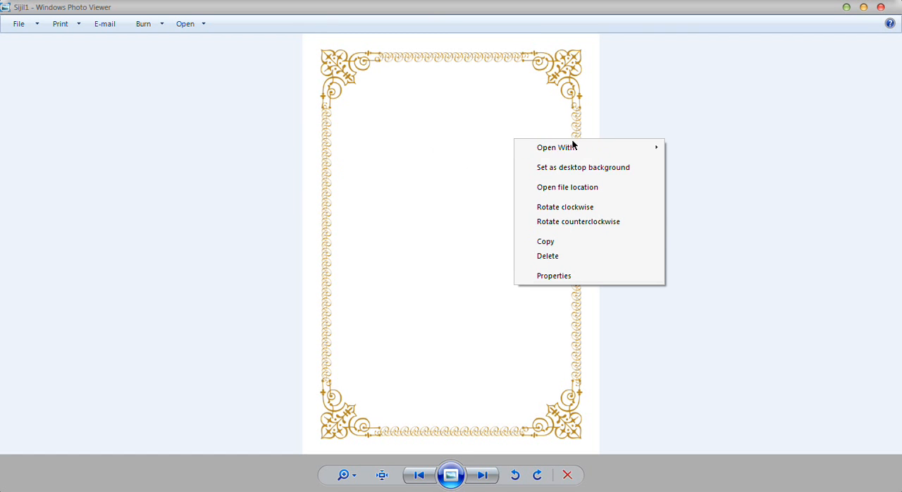
mouse_move(581, 147)
left_click(694, 175)
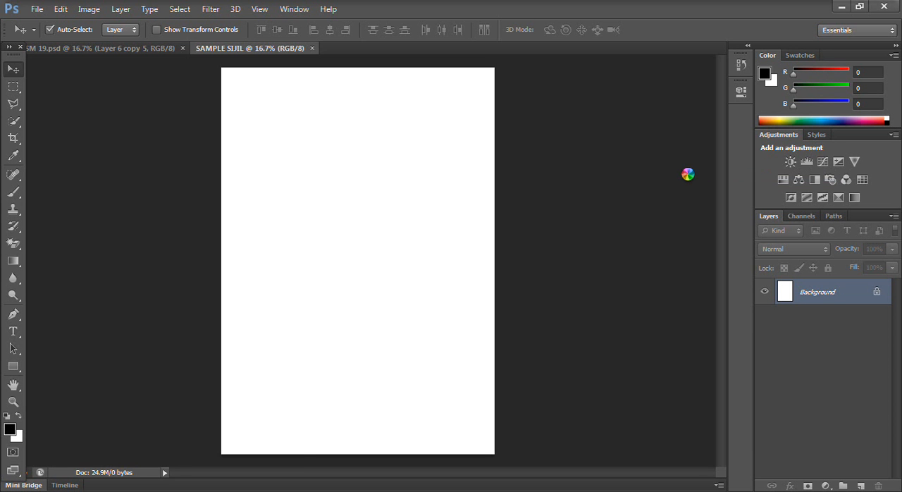
key("ctrl+a")
left_click_drag(694, 181, 416, 242)
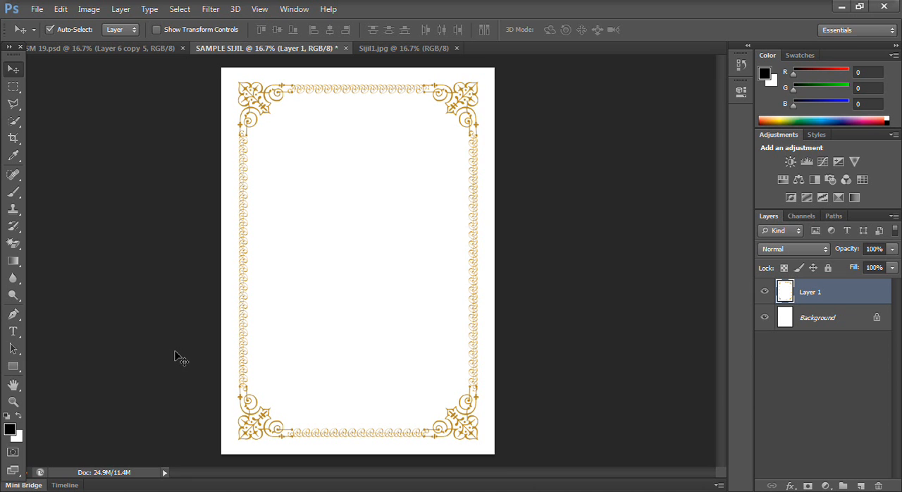
- Show the rulers in SAMPLE SIJIL and set their units to percent
key("ctrl+r")
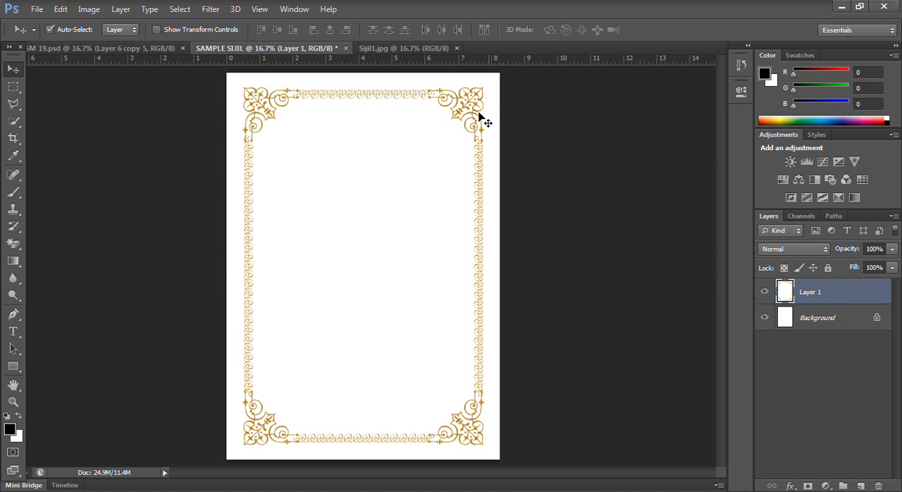
right_click(437, 64)
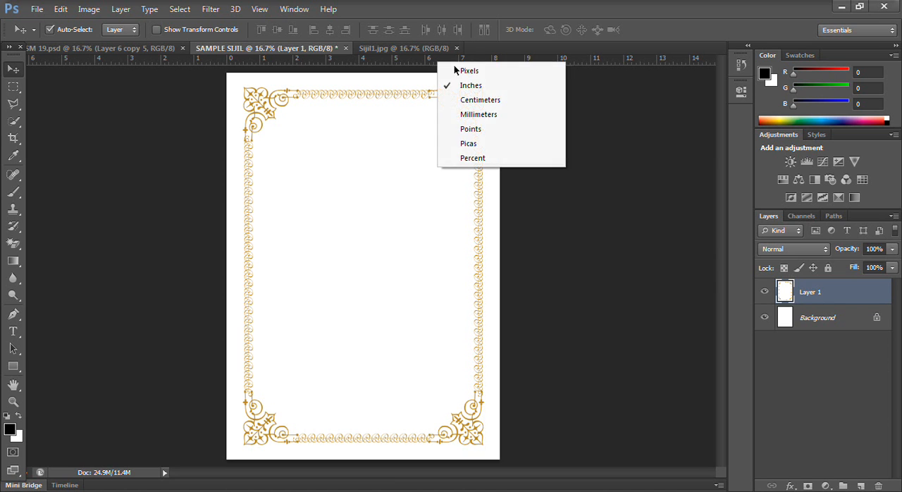
left_click(468, 160)
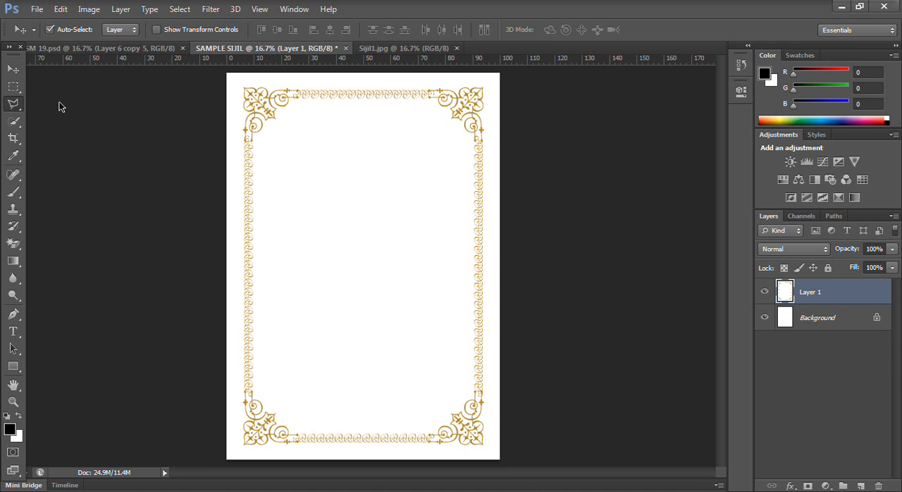
- Add a horizontal guide near the page's upper border and dock the toolbox as a single column clear of the vertical ruler
left_click(14, 104)
left_click(67, 97)
left_click_drag(90, 60, 105, 90)
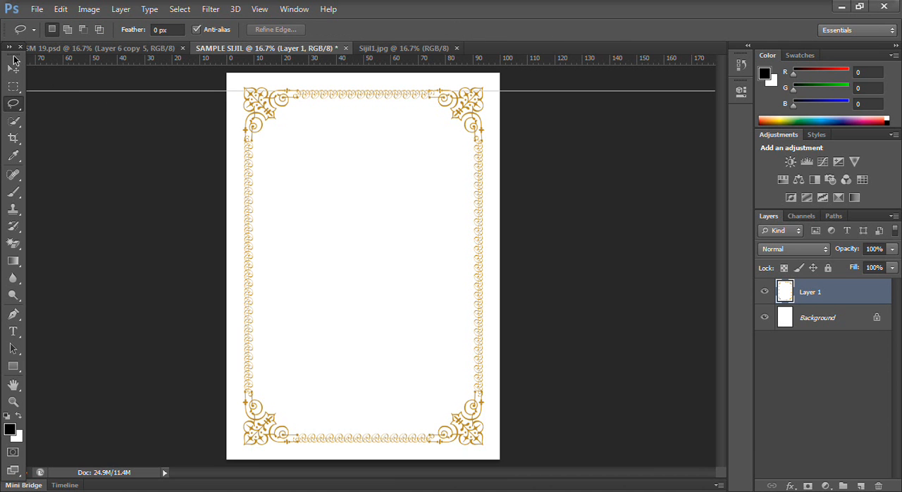
left_click(11, 47)
mouse_move(14, 53)
left_mouse_down()
mouse_move(29, 85)
mouse_move(10, 63)
mouse_move(19, 62)
left_mouse_up()
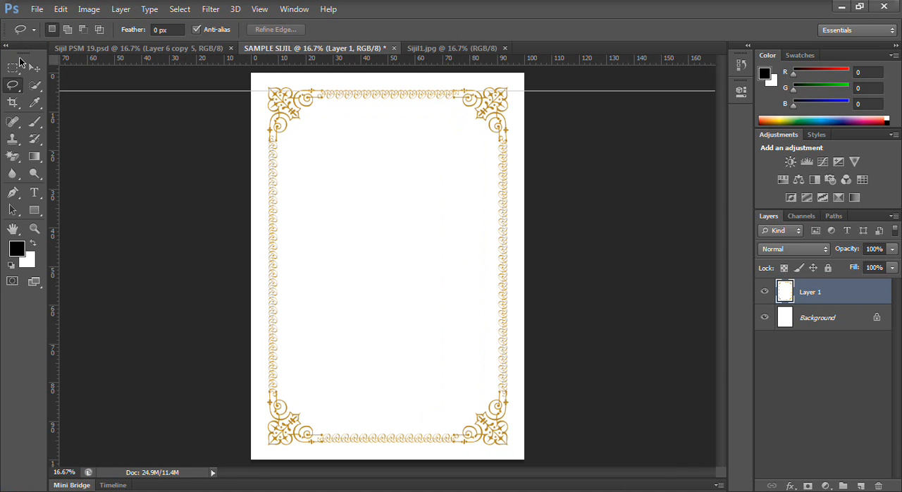
left_click(7, 46)
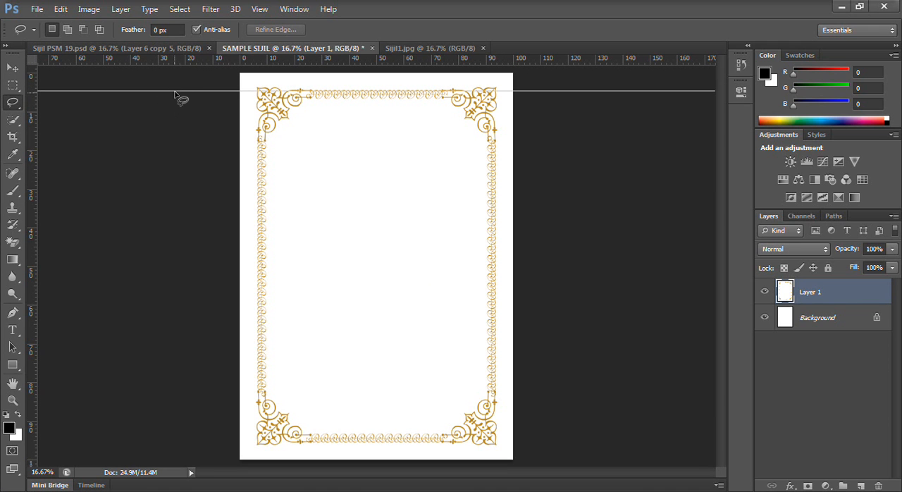
left_click_drag(176, 90, 183, 104)
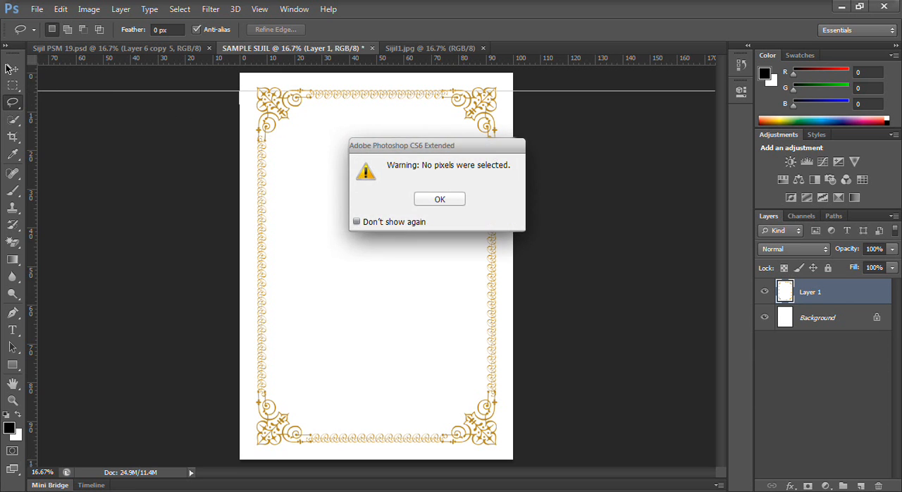
left_click(434, 200)
left_click(14, 69)
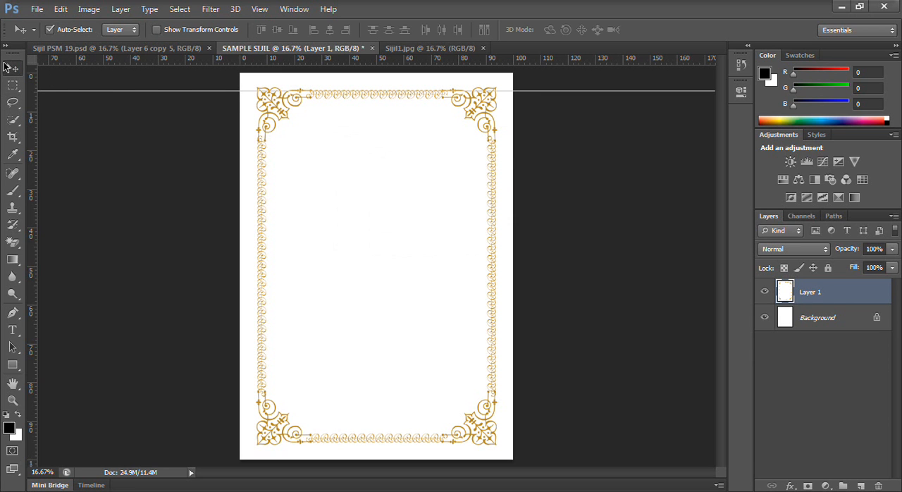
- Position horizontal guides at about 10% and 90% of the page height and vertical guides at about 10% and 90% of its width
left_click_drag(136, 61, 133, 114)
left_click_drag(138, 109, 140, 109)
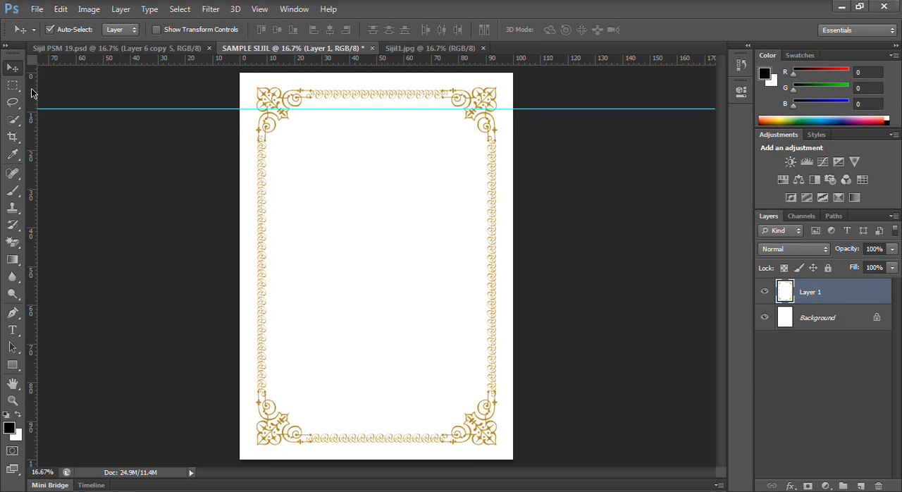
left_click_drag(35, 92, 486, 121)
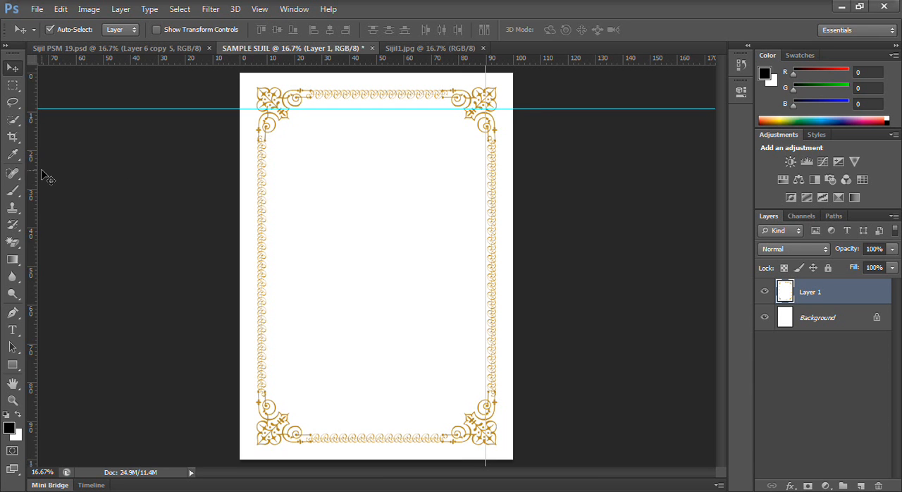
left_click_drag(34, 158, 267, 162)
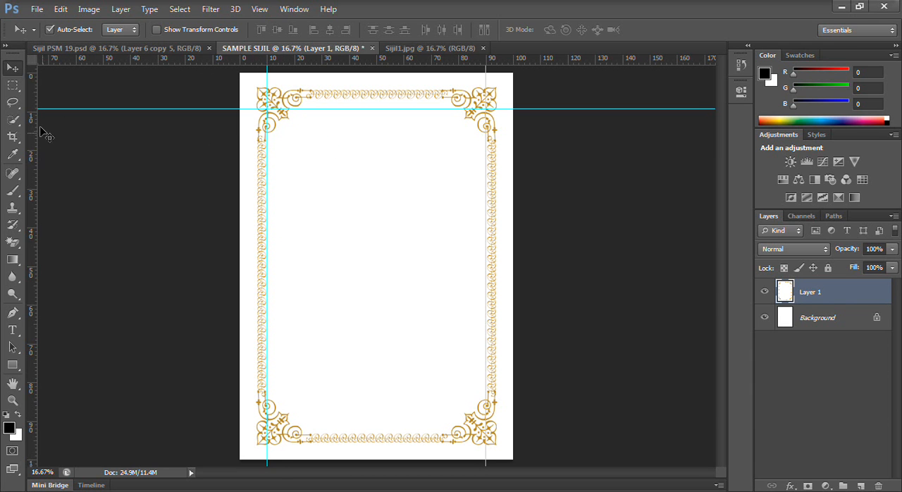
left_click_drag(59, 109, 62, 111)
left_click_drag(223, 62, 250, 423)
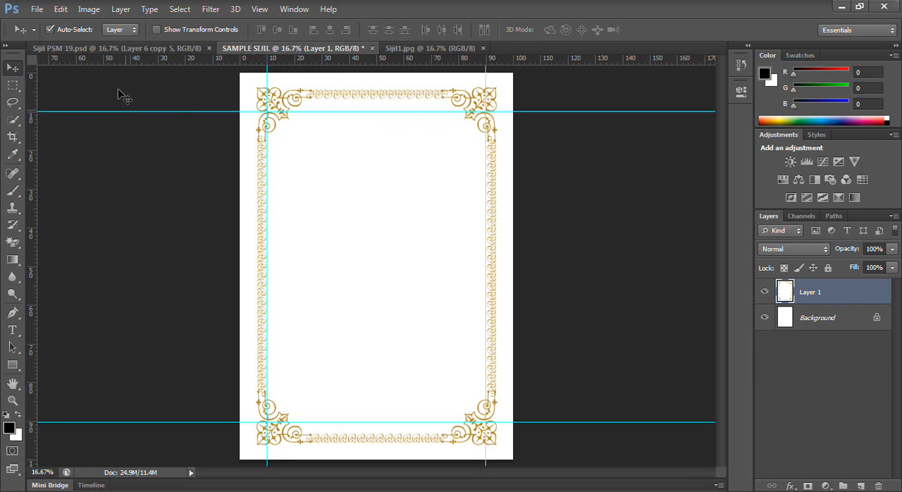
- Copy the UMS logo from Sijil PSM 19.psd to the upper left of the SAMPLE SIJIL page below the guide and scale it to about 90%
left_click(124, 48)
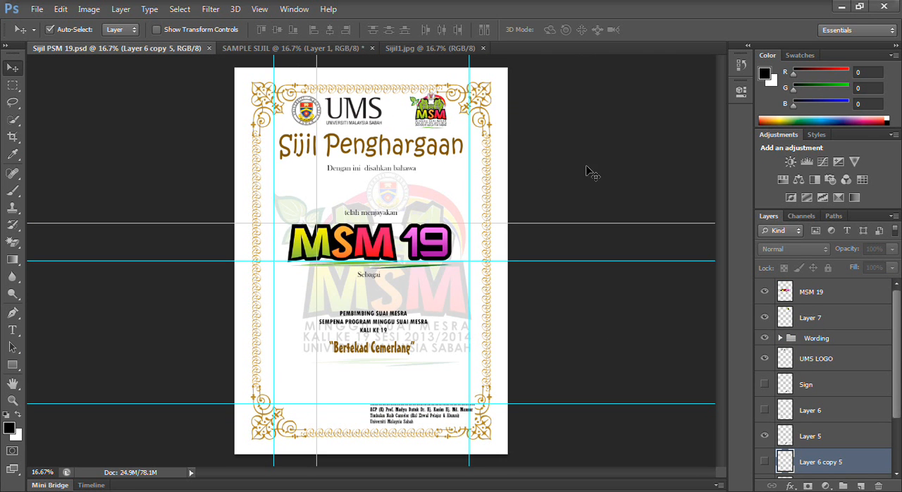
left_click(340, 107)
left_click_drag(387, 76, 296, 131)
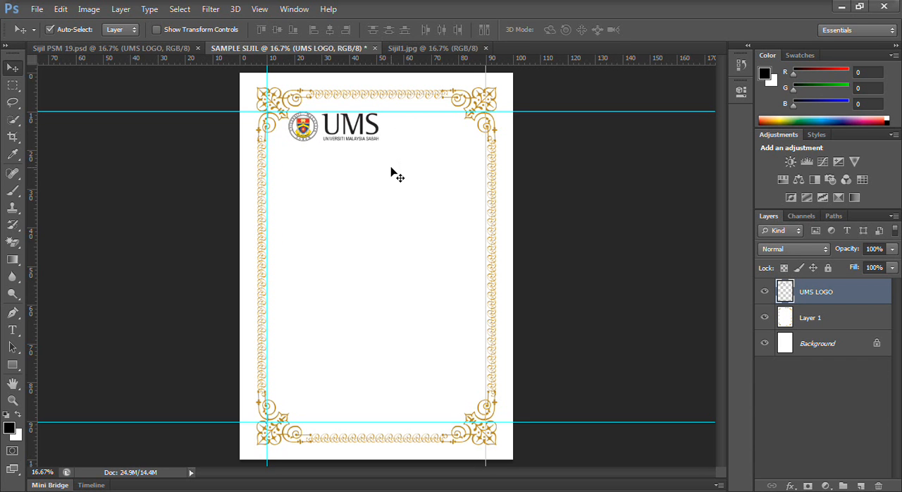
key("ctrl+t")
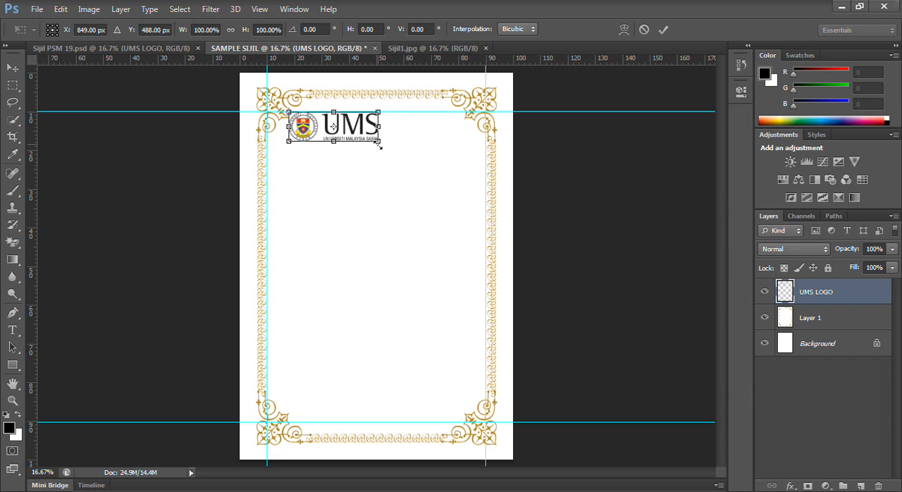
mouse_move(379, 143)
left_mouse_down()
mouse_move(360, 131)
mouse_move(372, 139)
left_mouse_up()
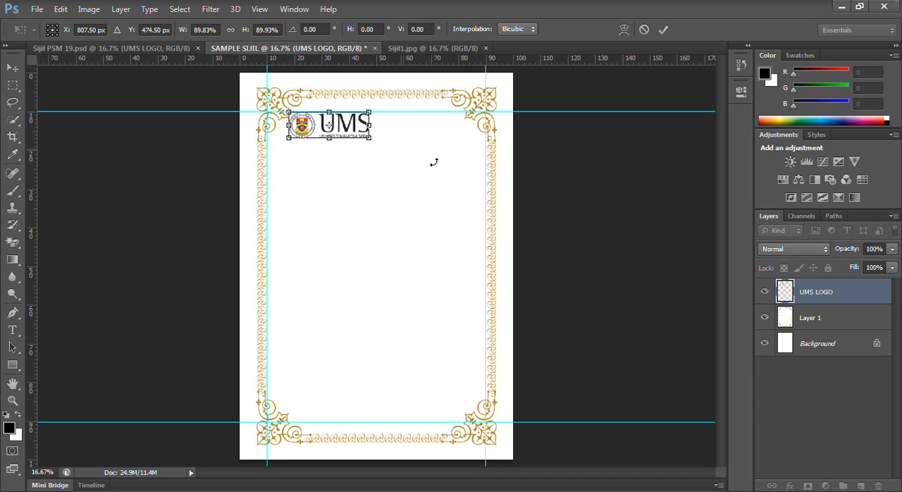
key("Return")
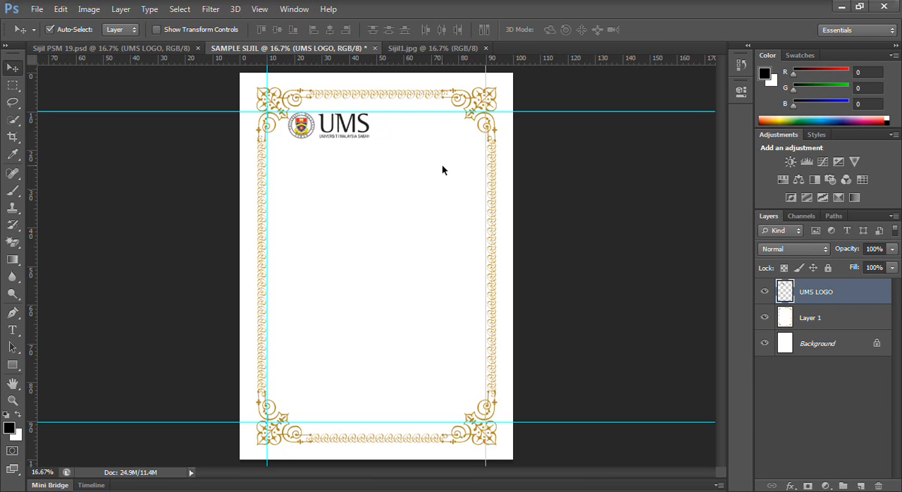
- Copy the MSM logo from Sijil PSM 19.psd into SAMPLE SIJIL and shrink it to fit between the upper guide and a new guide under the UMS logo
left_click(110, 48)
left_click_drag(451, 119, 431, 130)
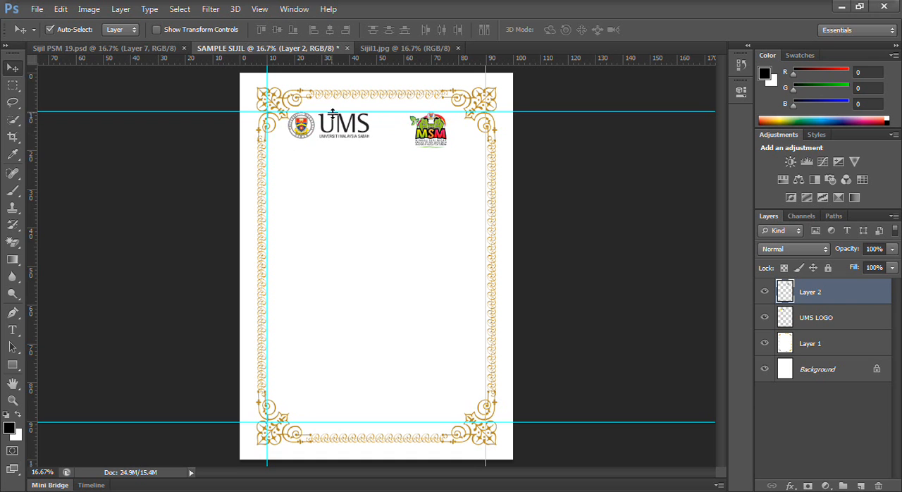
left_click_drag(324, 60, 325, 140)
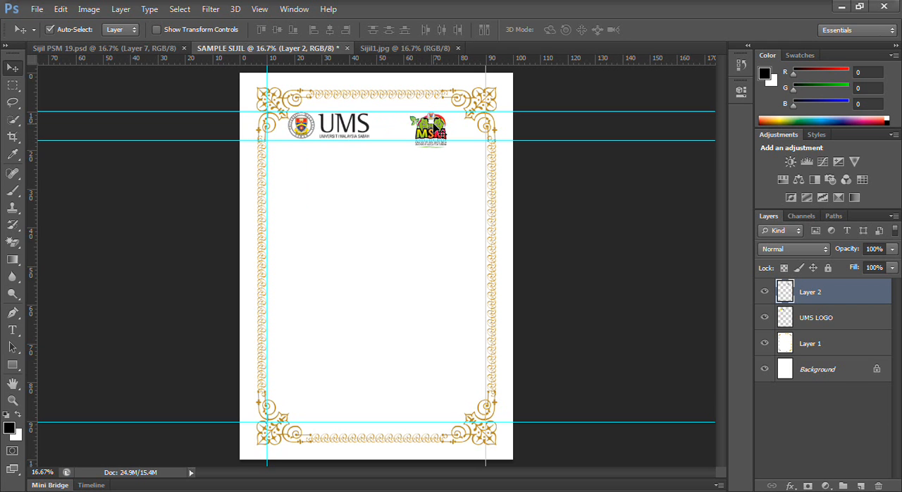
key("ctrl+t")
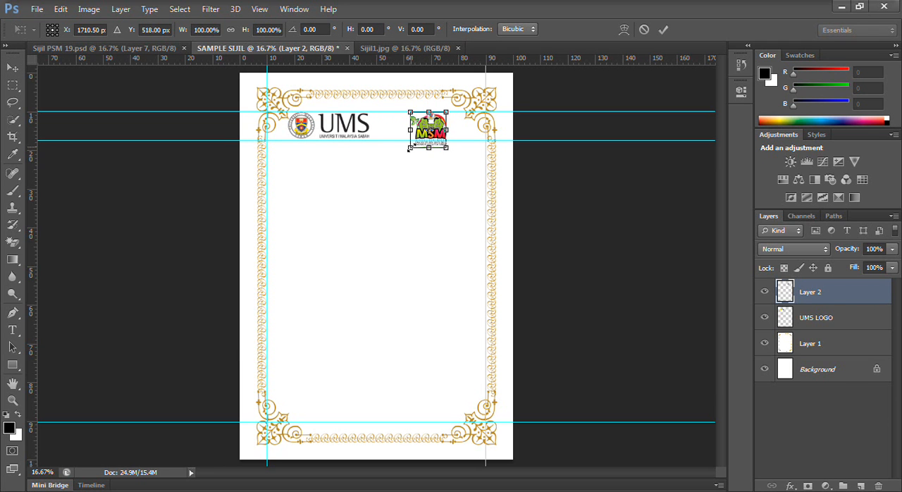
left_click_drag(410, 147, 417, 141)
key("Return")
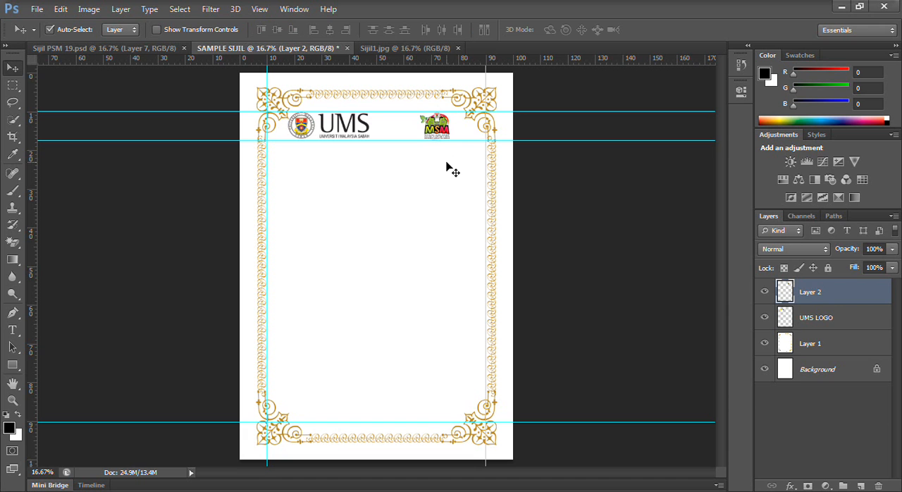
- Nudge the decorative border on Layer 1 slightly left to centre it on the page, and fully lock that layer
left_click(402, 188)
key("shift+Right")
key("Left")
key("Left")
key("Left")
key("Left")
key("Left")
key("Left")
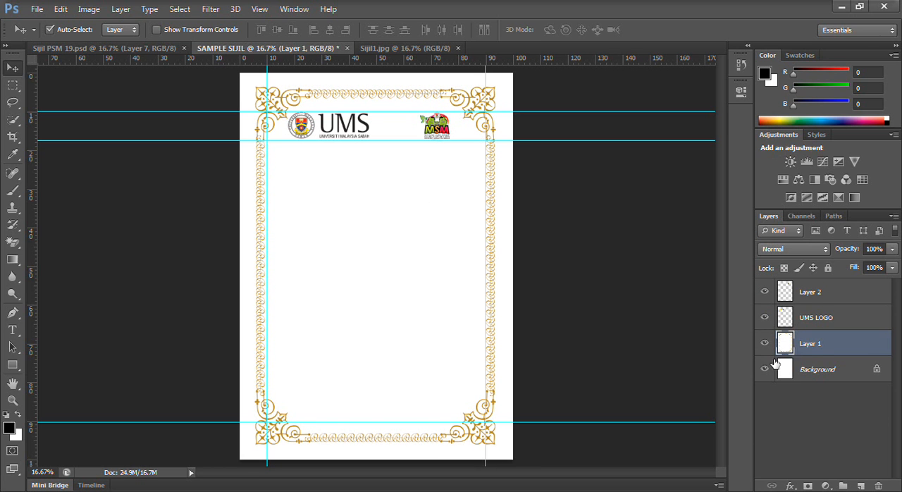
left_click(829, 268)
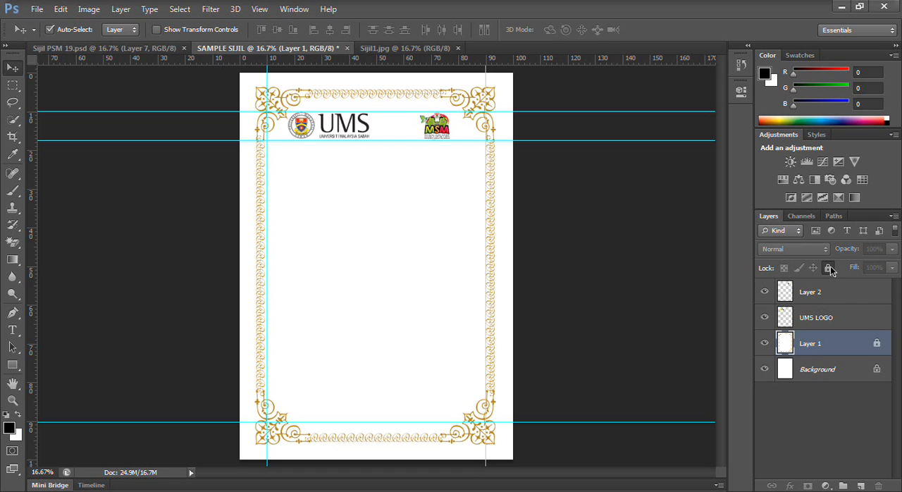
left_click(379, 241)
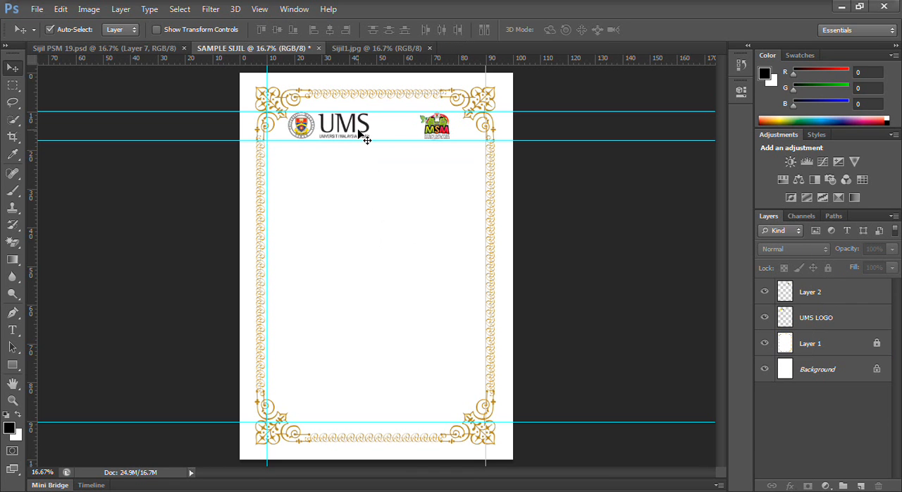
- Shift the UMS logo slightly right and the MSM logo slightly left, moving both inward from the side borders
left_click(299, 125)
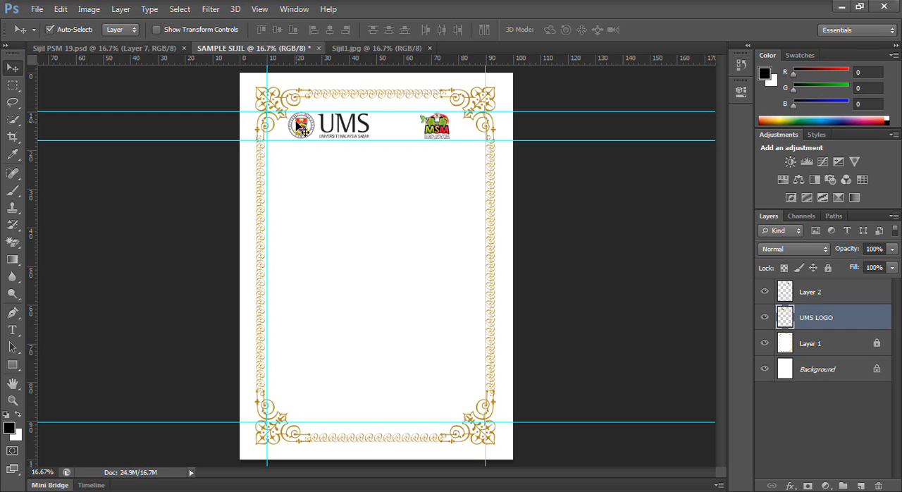
key("shift+Right")
key("shift+Right")
key("shift+Right")
key("shift+Right")
key("shift+Right")
key("shift+Right")
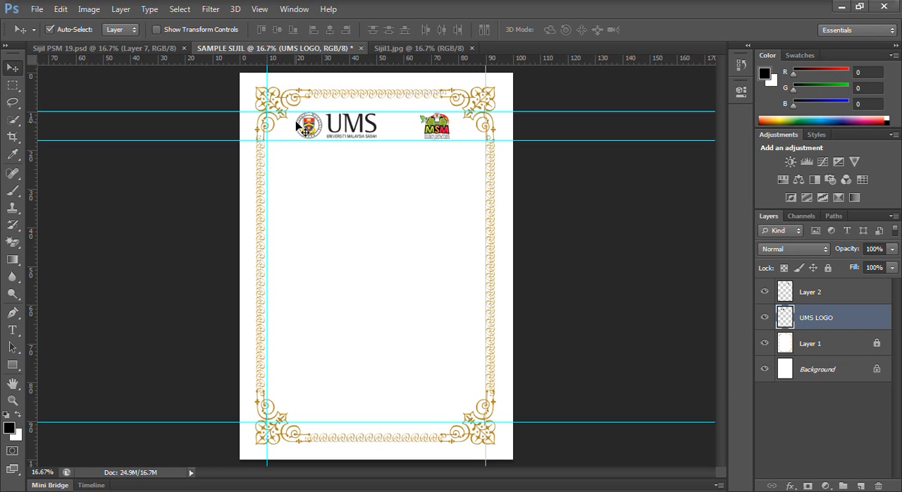
left_click(434, 130)
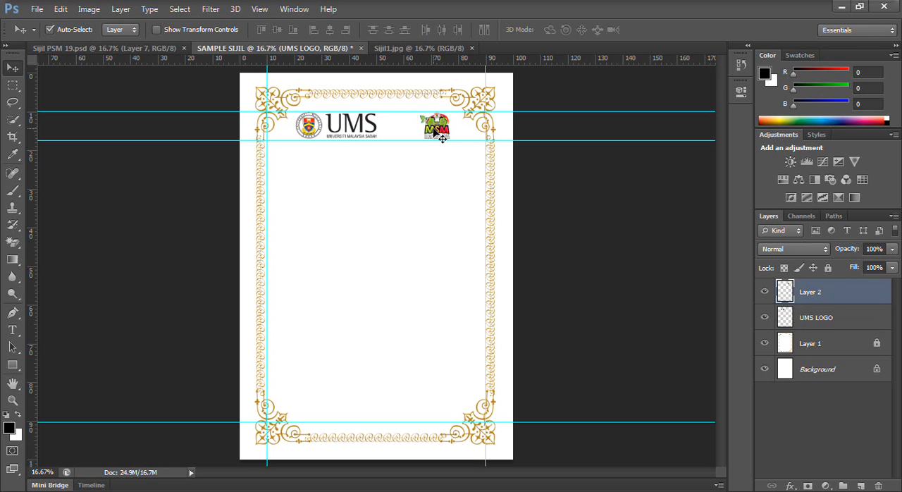
key("shift+Left")
key("shift+Left")
key("shift+Left")
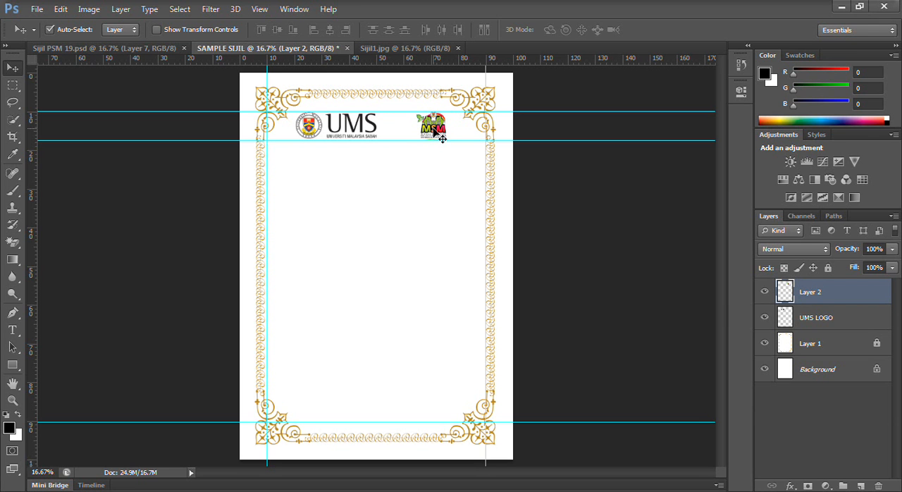
- Copy the Sijil Penghargaan title from Sijil PSM 19.psd into SAMPLE SIJIL and place it below the logos
left_click(152, 48)
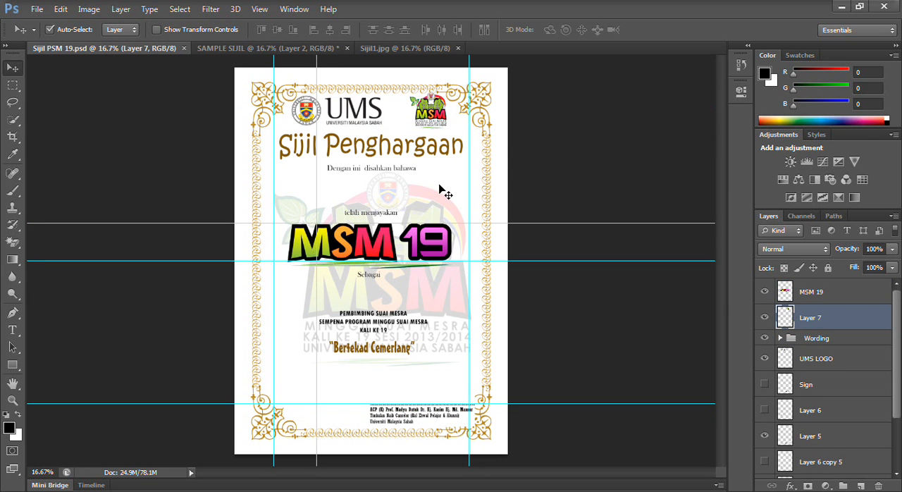
left_click(368, 157)
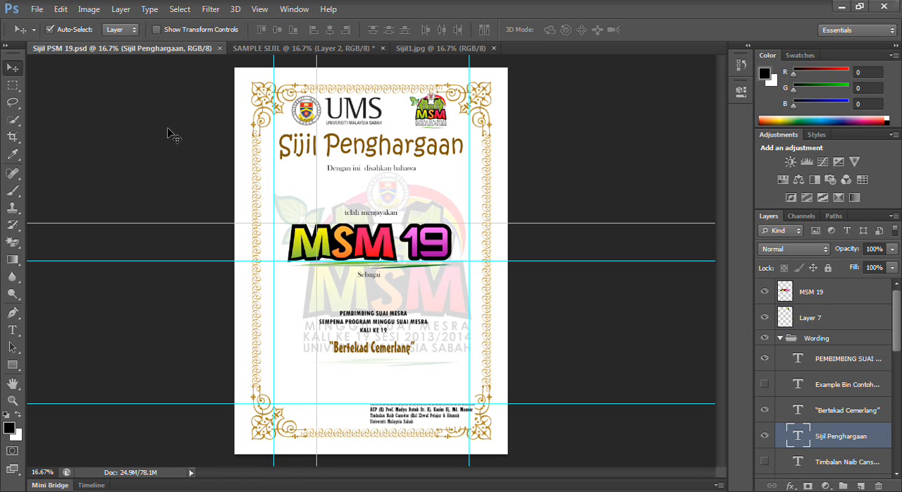
left_click(765, 381)
left_click_drag(345, 151, 367, 172)
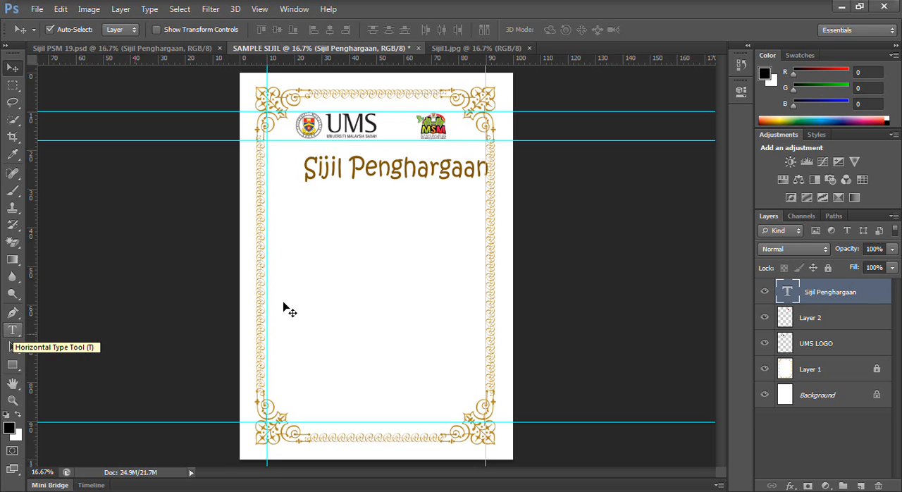
left_click_drag(367, 173, 345, 164)
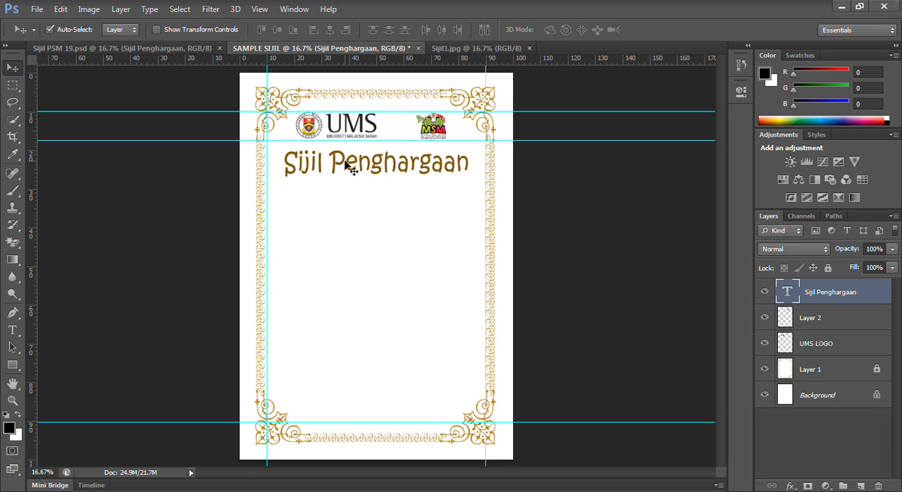
- Nudge the Sijil Penghargaan title slightly left and up to centre it between the vertical guides
key("Left")
key("Left")
key("Left")
key("Left")
key("Left")
key("Up")
key("Up")
key("Up")
key("Right")
key("Up")
key("Up")
key("Left")
key("Left")
key("Left")
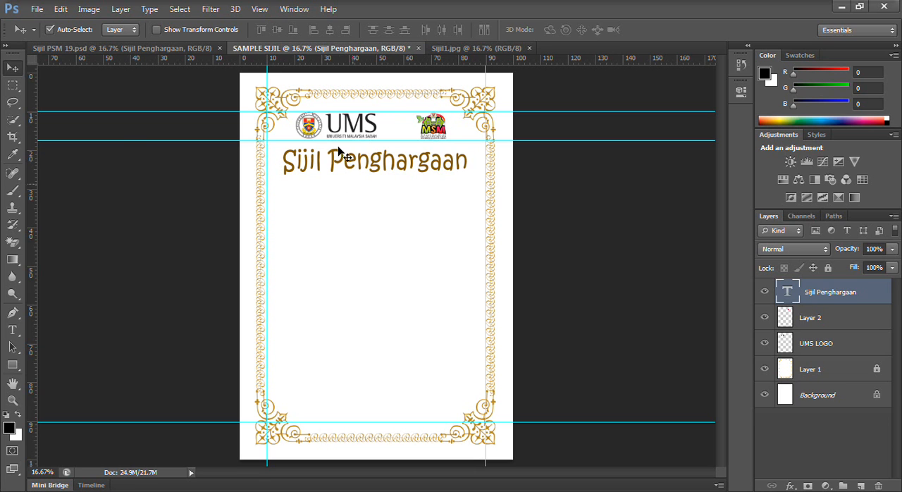
- Try to copy the whole Wording group from Sijil PSM 19.psd into SAMPLE SIJIL
left_click(137, 49)
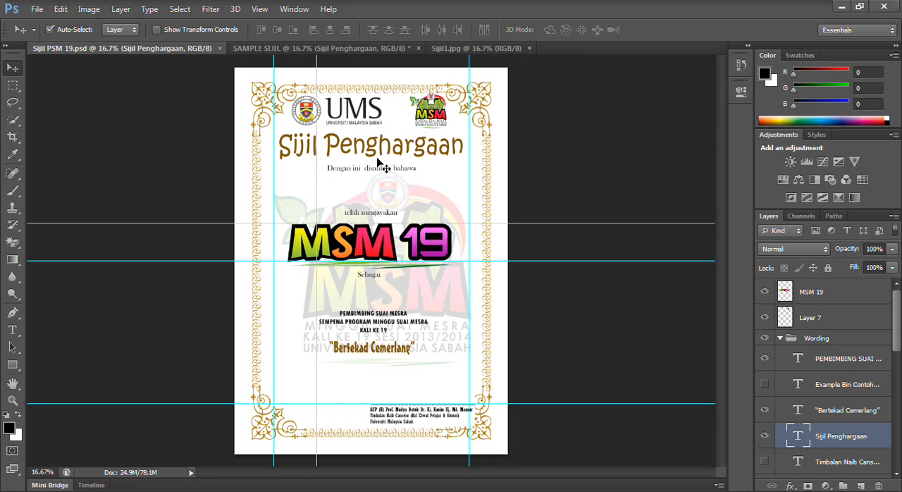
left_click(782, 340)
left_click_drag(794, 340, 170, 45)
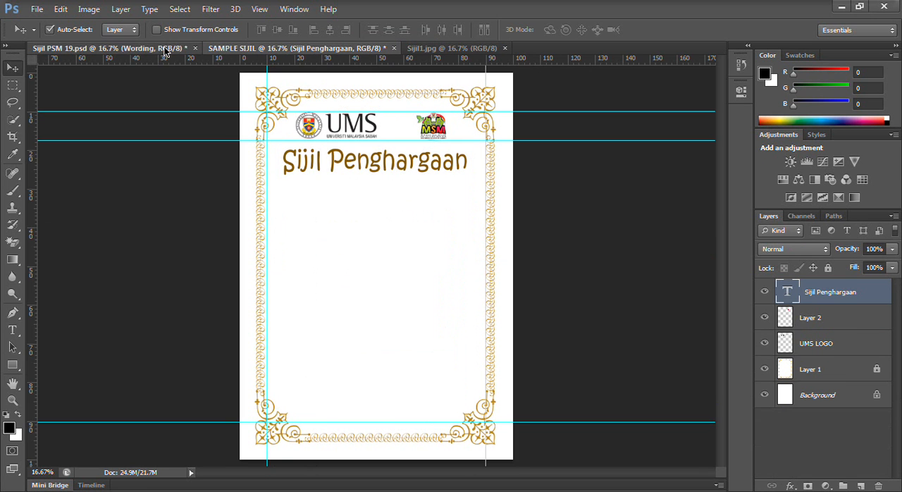
left_click(167, 49)
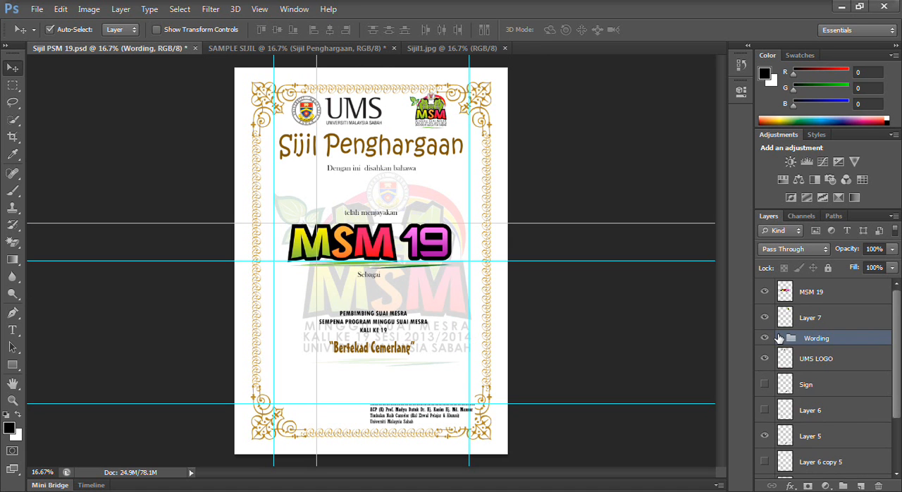
- Copy the "Dengan ini disahkan bahawa" text from the Wording group into SAMPLE SIJIL, centred just below the title
left_click(780, 338)
left_click(832, 361)
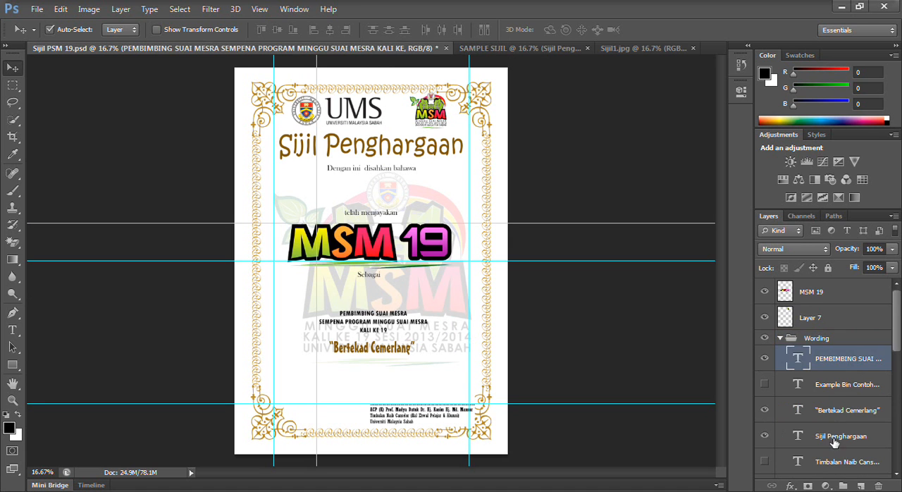
left_click(832, 436)
scroll(832, 437, "down", 3)
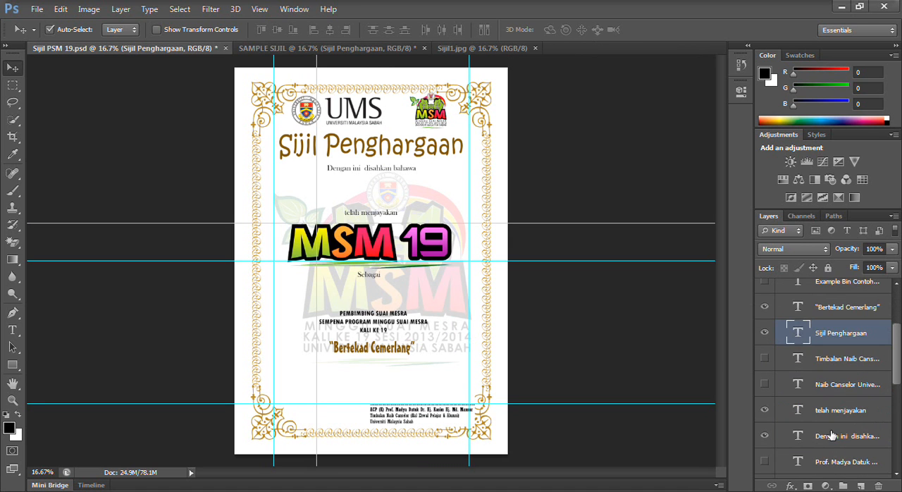
left_click(832, 437)
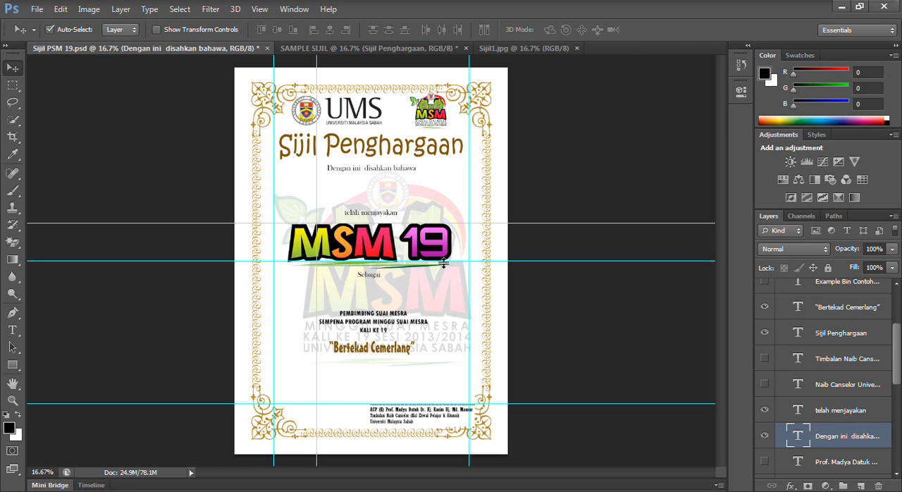
mouse_move(384, 171)
left_mouse_down()
mouse_move(366, 55)
mouse_move(326, 57)
mouse_move(381, 187)
left_mouse_up()
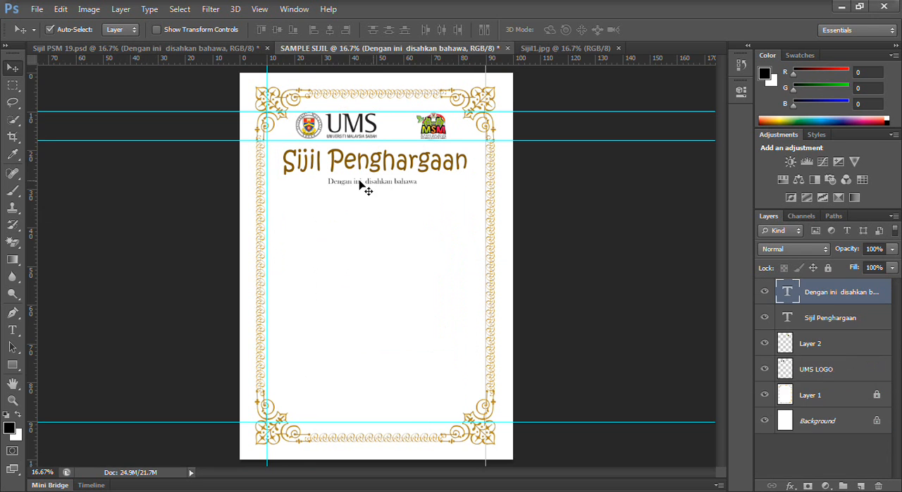
- Copy the "telah menjayakan" text from Sijil PSM 19.psd into SAMPLE SIJIL, centred about halfway down the page
left_click(125, 49)
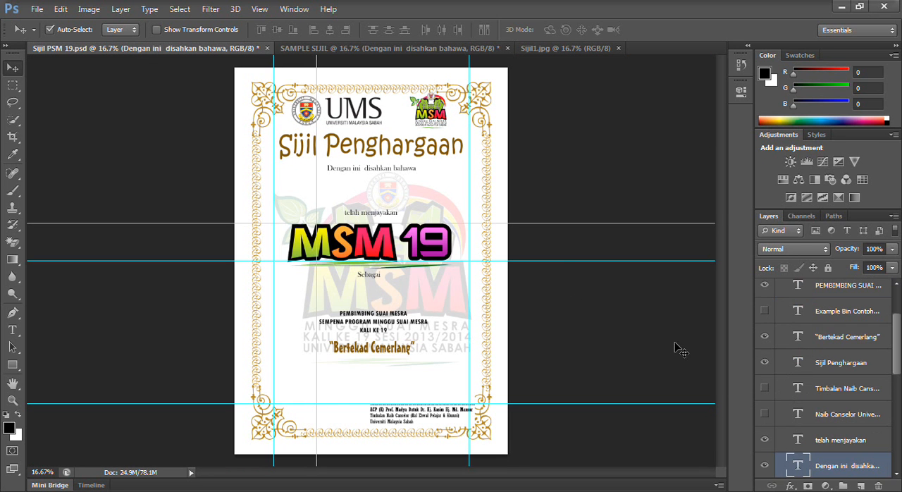
left_click(808, 441)
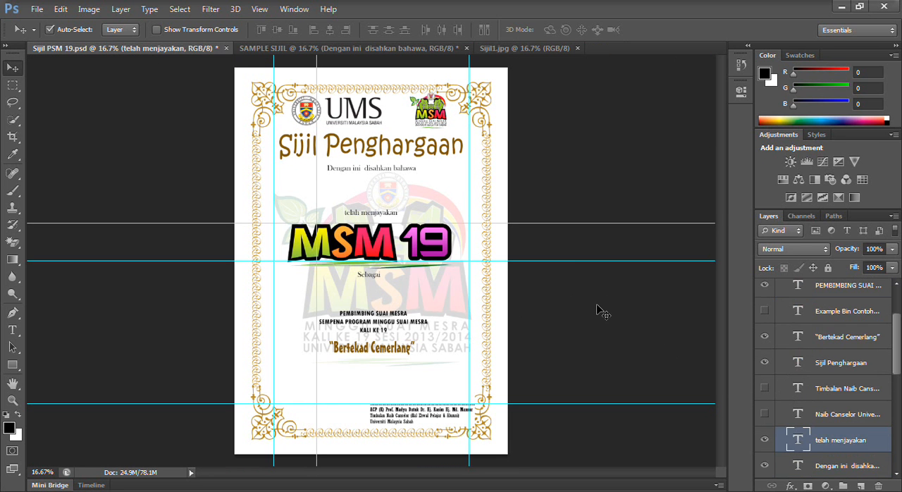
left_click_drag(381, 223, 421, 315)
left_click_drag(377, 281, 382, 263)
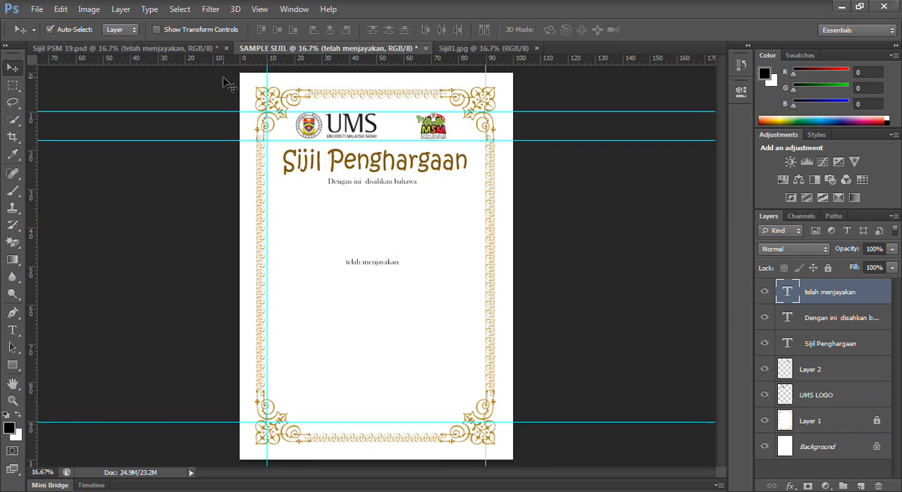
- Copy the "Sebagai" text from Sijil PSM 19.psd into SAMPLE SIJIL, centred well below "telah menjayakan"
left_click(98, 49)
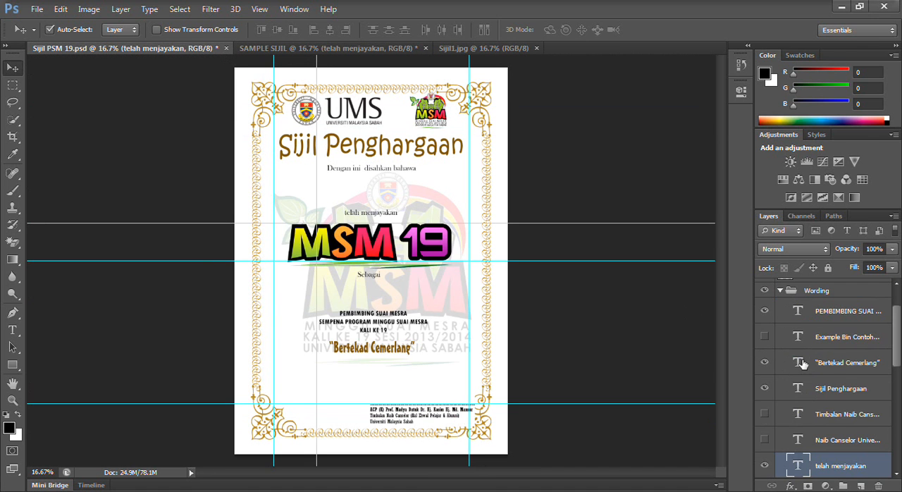
scroll(822, 359, "down", 5)
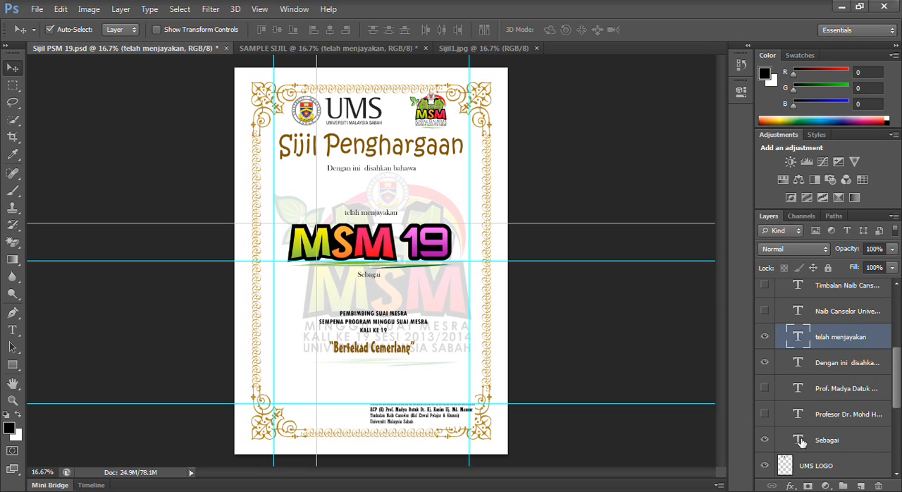
left_click(801, 441)
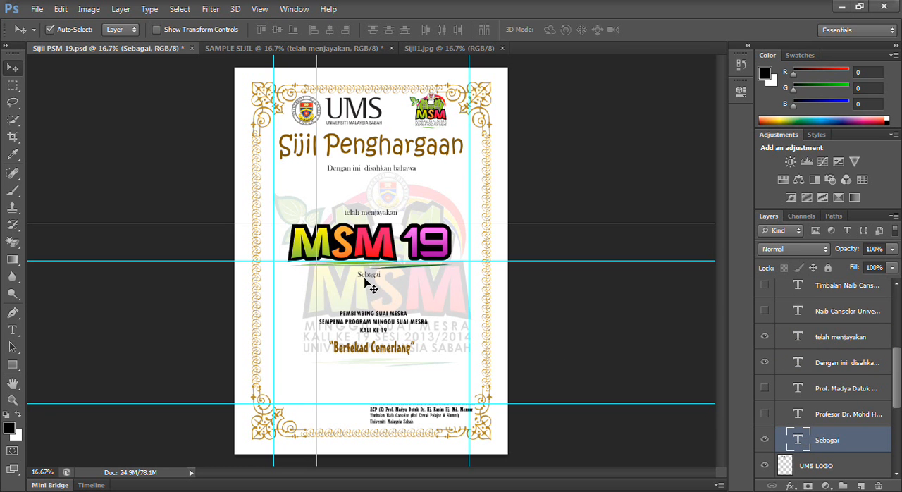
left_click_drag(365, 276, 368, 321)
- Copy the three-line "PEMBIMBING SUAI MESRA" text block from Sijil PSM 19.psd into SAMPLE SIJIL, centred below "Sebagai"
left_click(83, 41)
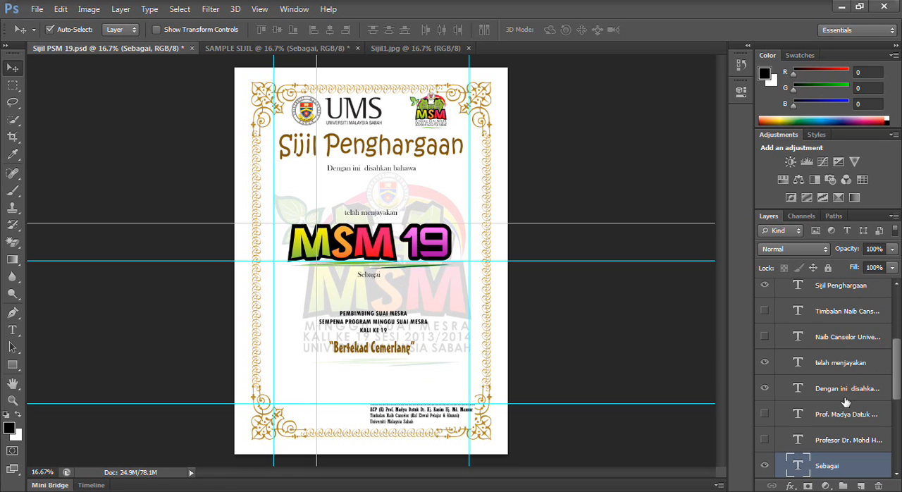
scroll(846, 402, "up", 1)
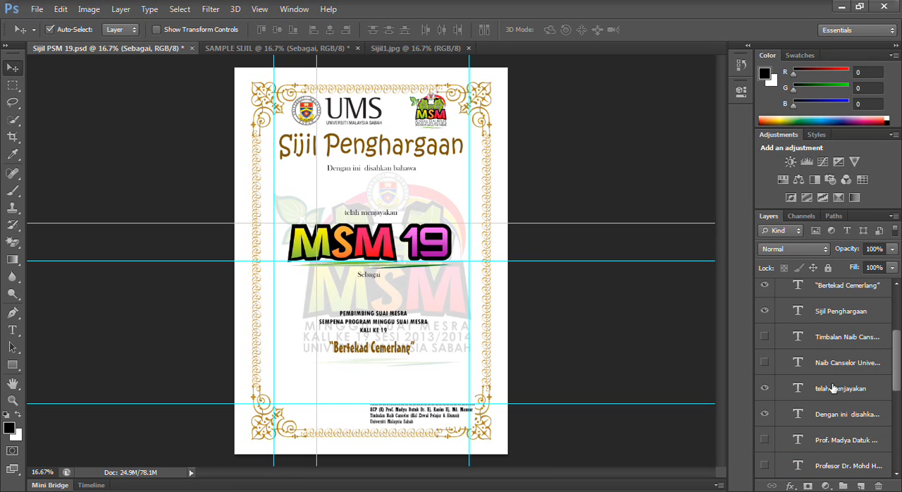
scroll(834, 398, "up", 2)
left_click(837, 292)
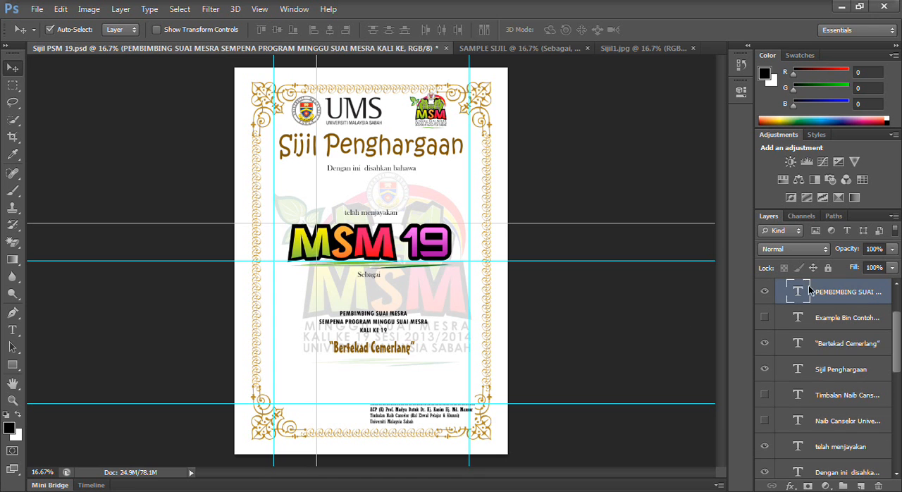
left_click_drag(381, 324, 346, 51)
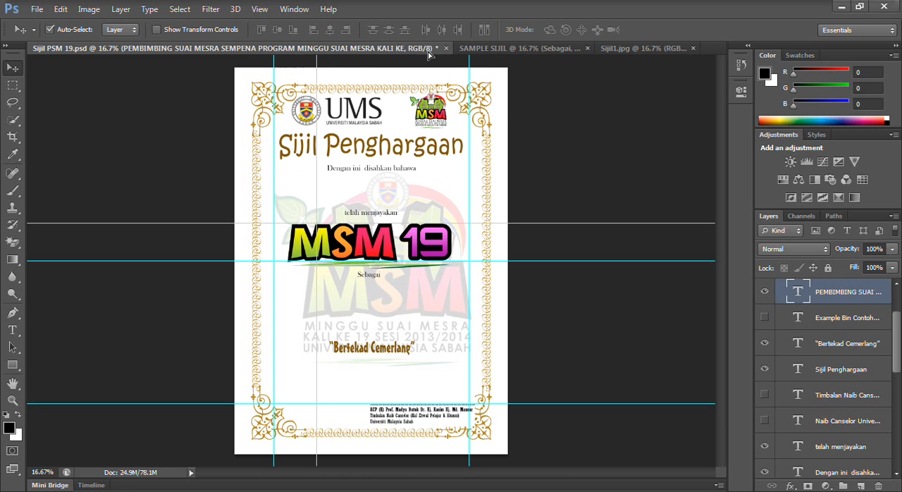
left_click_drag(489, 55, 381, 373)
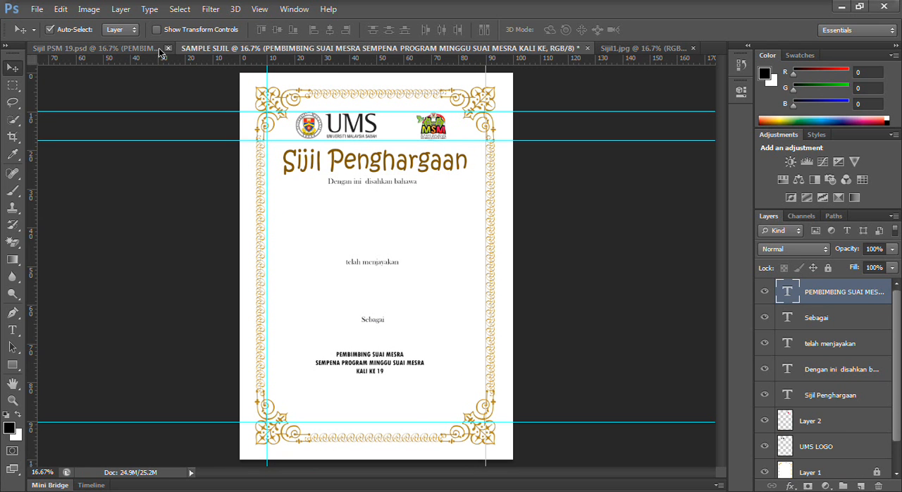
- Copy the "Bertekad Cemerlang" text from Sijil PSM 19.psd into SAMPLE SIJIL, centred below the three-line PEMBIMBING SUAI MESRA block
left_click(95, 48)
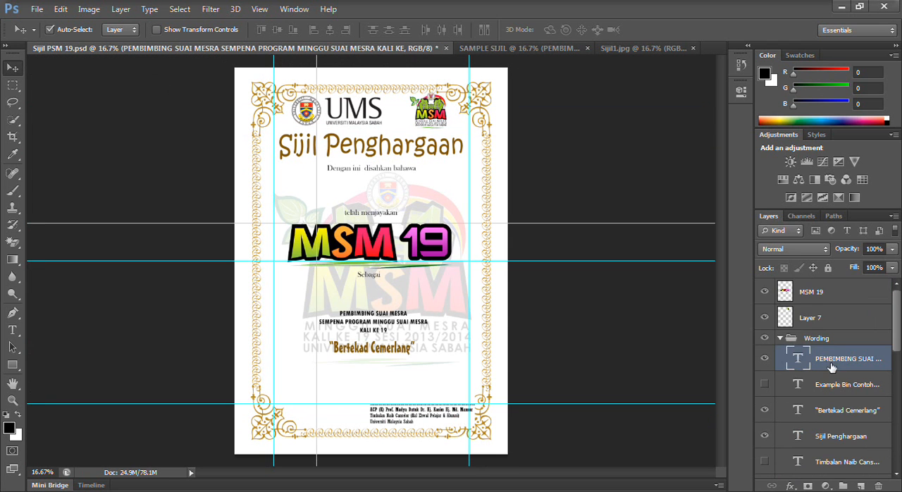
scroll(853, 438, "down", 4)
scroll(853, 439, "down", 8)
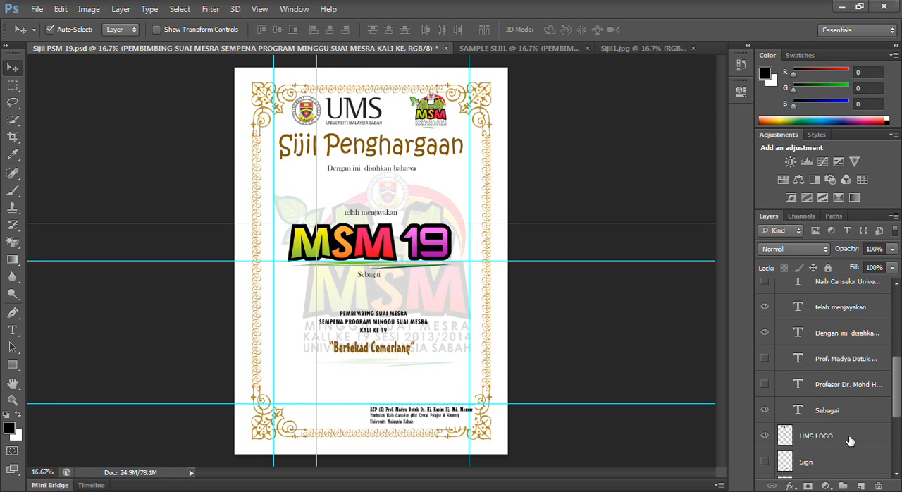
scroll(851, 442, "up", 7)
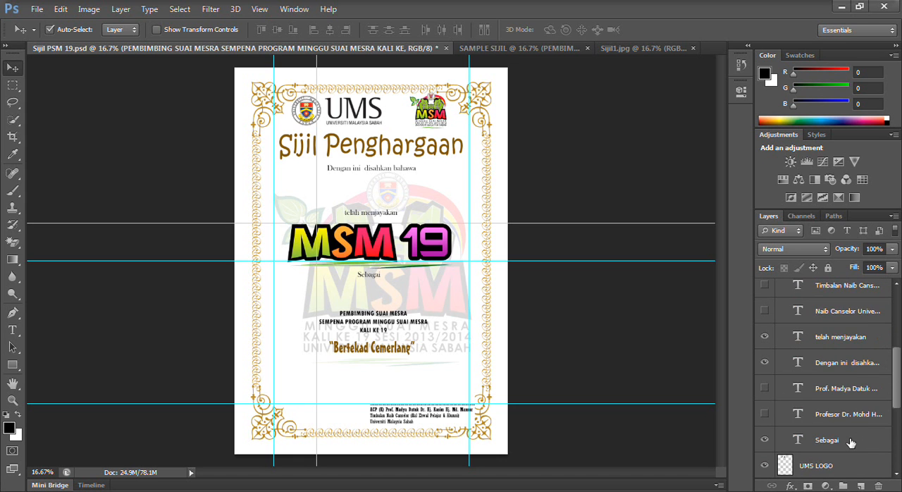
scroll(851, 442, "up", 2)
scroll(849, 437, "up", 1)
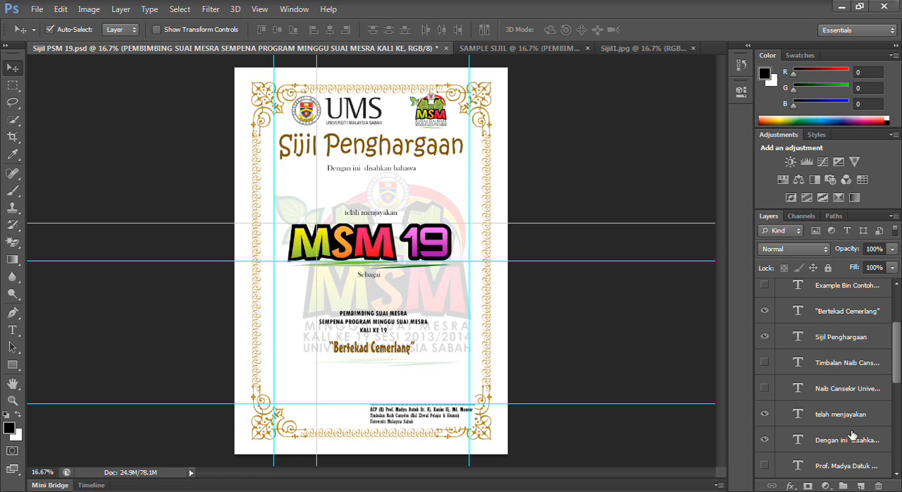
left_click(830, 392)
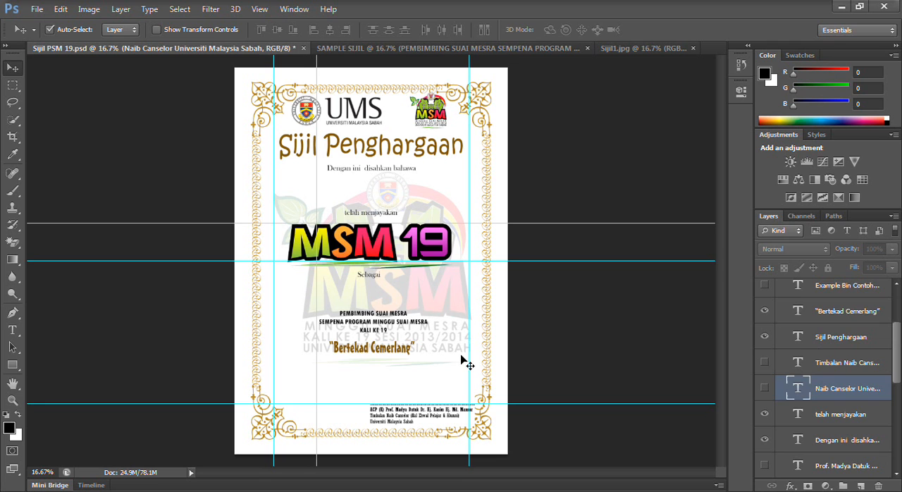
left_click(404, 351)
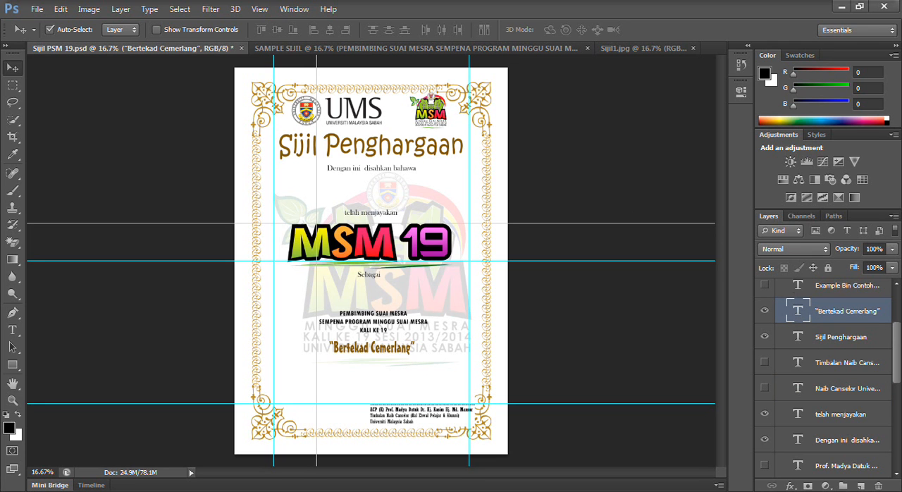
left_click_drag(375, 353, 338, 285)
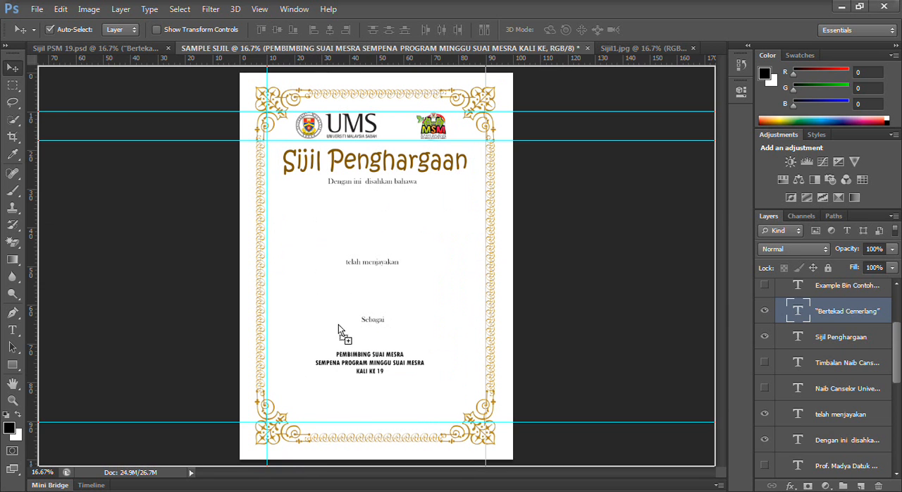
left_click_drag(368, 390, 380, 391)
key("shift+Up")
key("shift+Left")
key("shift+Up")
- Nudge the three-line PEMBIMBING SUAI MESRA text block slightly up and right to sit centred above "Bertekad Cemerlang"
left_click(363, 356)
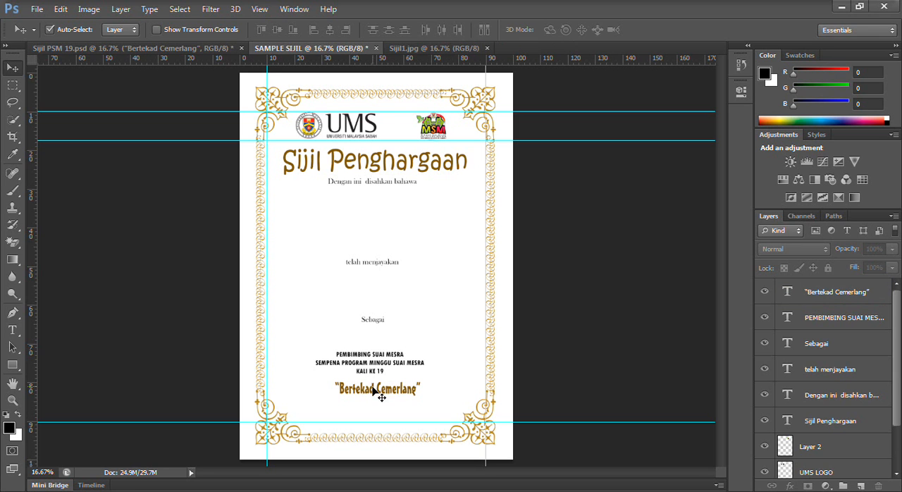
left_click(369, 374)
key("shift+Up")
key("shift+Up")
key("shift+Up")
key("shift+Up")
key("shift+Up")
key("shift+Right")
key("shift+Right")
key("shift+Up")
key("shift+Up")
key("shift+Up")
key("shift+Up")
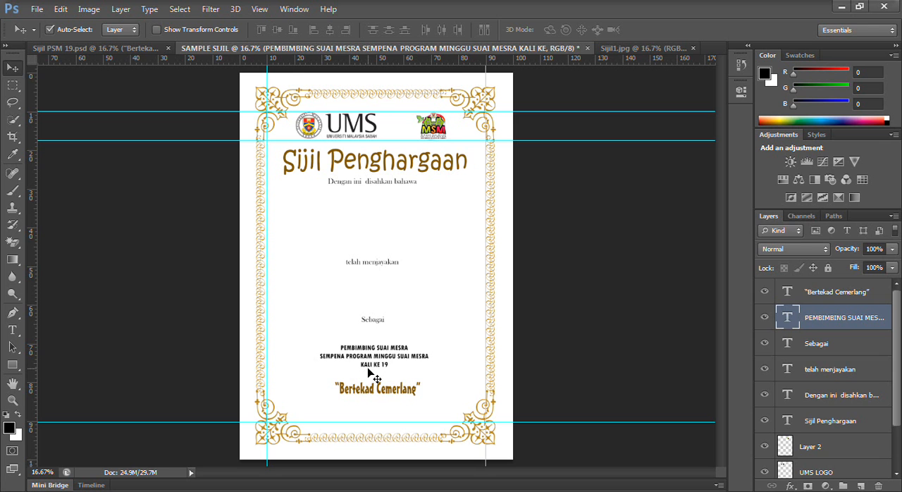
key("shift+Right")
key("shift+Right")
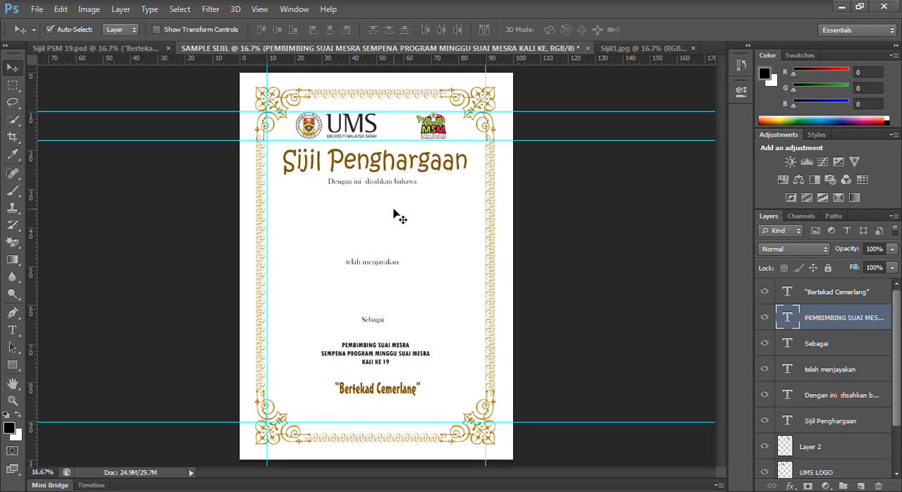
- Copy the large MSM logo on Layer 10 of Sijil PSM 19.psd and paste it directly above the border layer in SAMPLE SIJIL
left_click(139, 50)
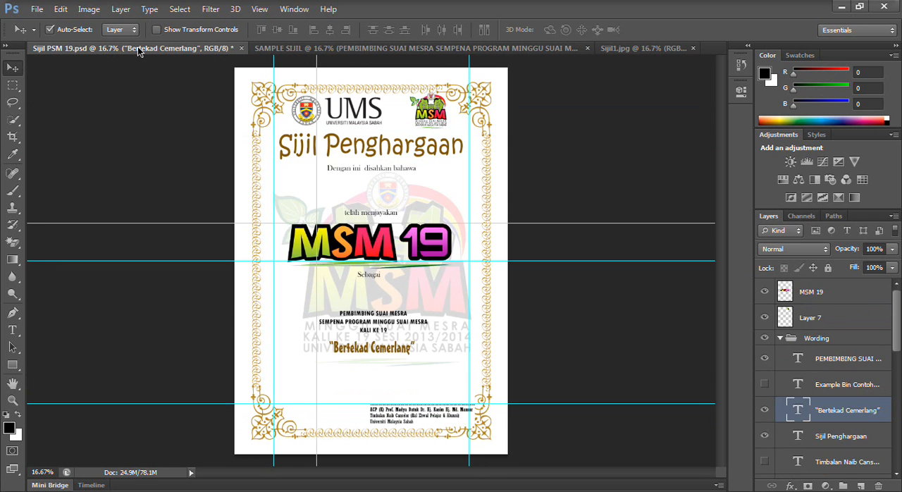
left_click(299, 51)
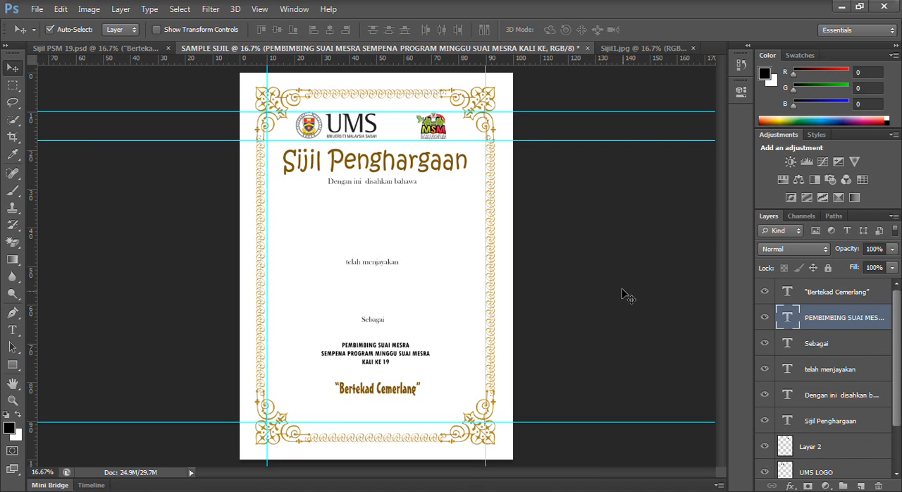
left_click(899, 460)
left_click_drag(811, 436, 310, 109)
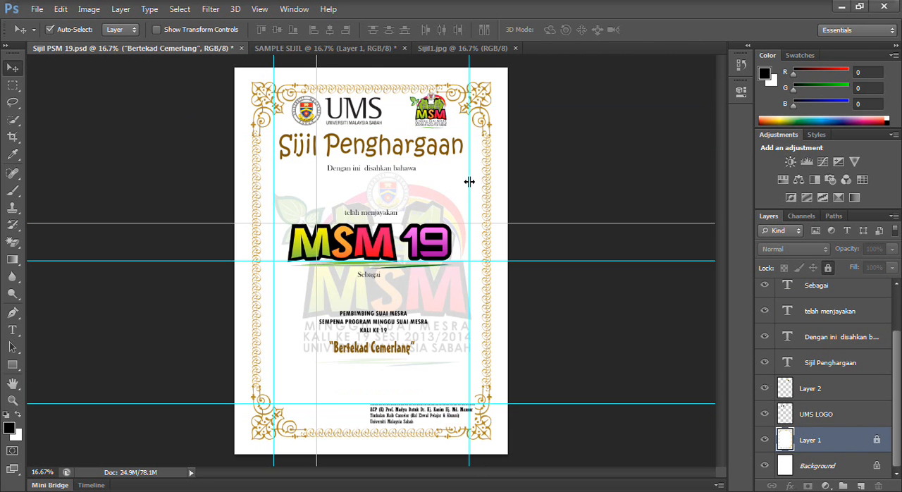
left_click_drag(416, 274, 446, 121)
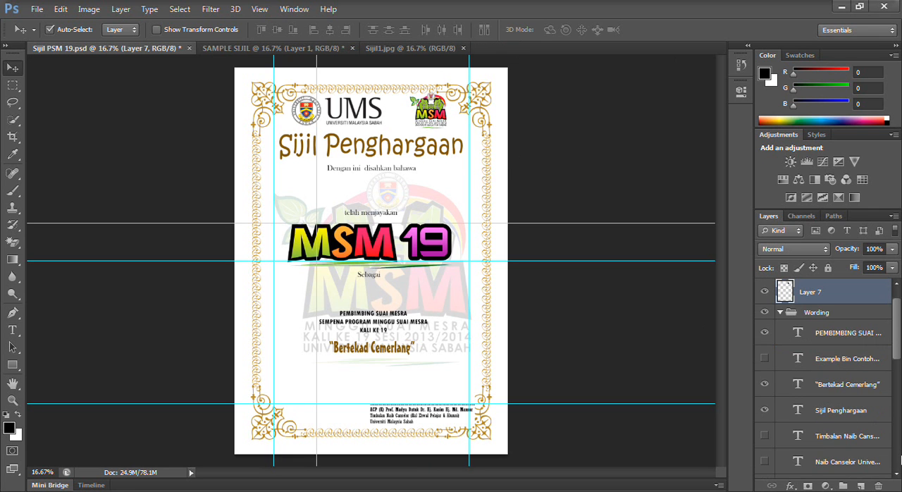
scroll(888, 460, "down", 10)
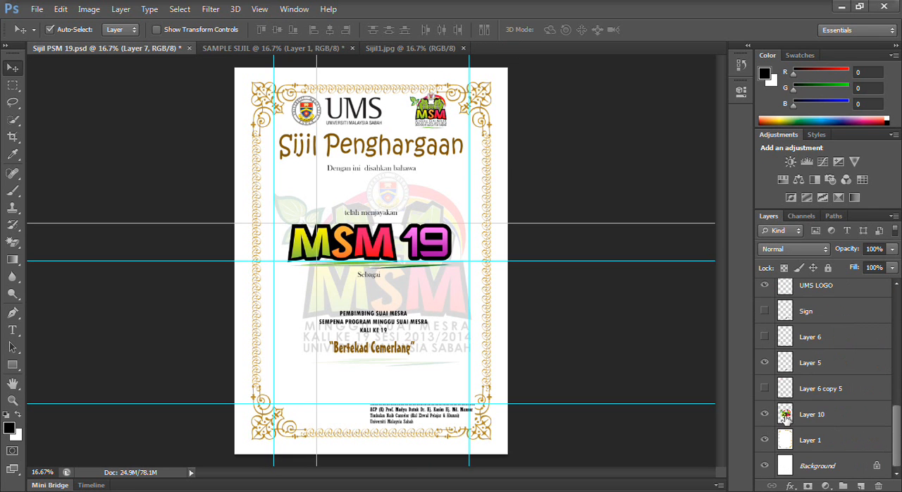
left_click(786, 416)
left_click(764, 415)
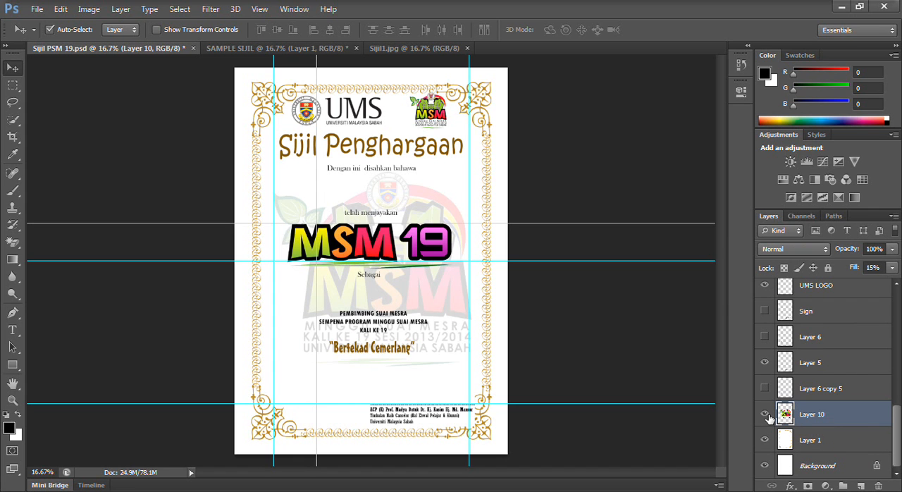
left_click(786, 416, "ctrl")
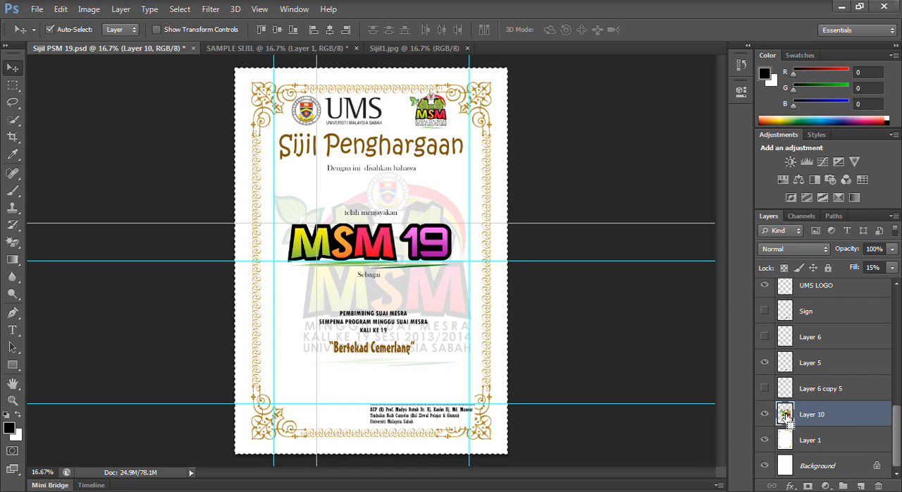
left_click(303, 48)
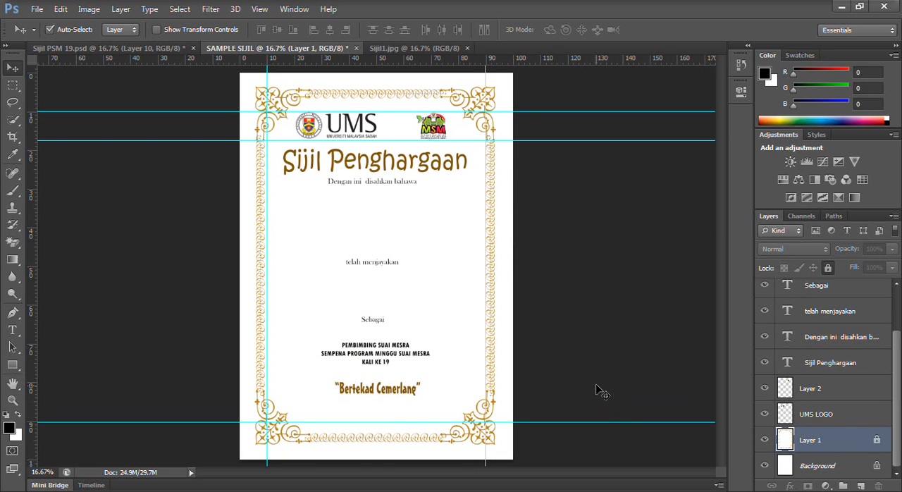
key("ctrl+v")
- Position the pasted MSM logo centrally between the side borders, from just below the title down to the PEMBIMBING SUAI MESRA block
key("shift+Left")
key("shift+Left")
key("shift+Left")
key("shift+Left")
key("shift+Left")
key("shift+Left")
key("Left")
key("Left")
key("Left")
key("Left")
key("Left")
key("Left")
key("Left")
key("Left")
key("Left")
key("Left")
key("Left")
key("Left")
key("Down")
key("Down")
key("Down")
key("Down")
key("Down")
key("Down")
key("Down")
key("Down")
key("Down")
key("Down")
key("Down")
key("Down")
key("Down")
key("Down")
key("Down")
key("Down")
key("Down")
key("Down")
key("Down")
key("Down")
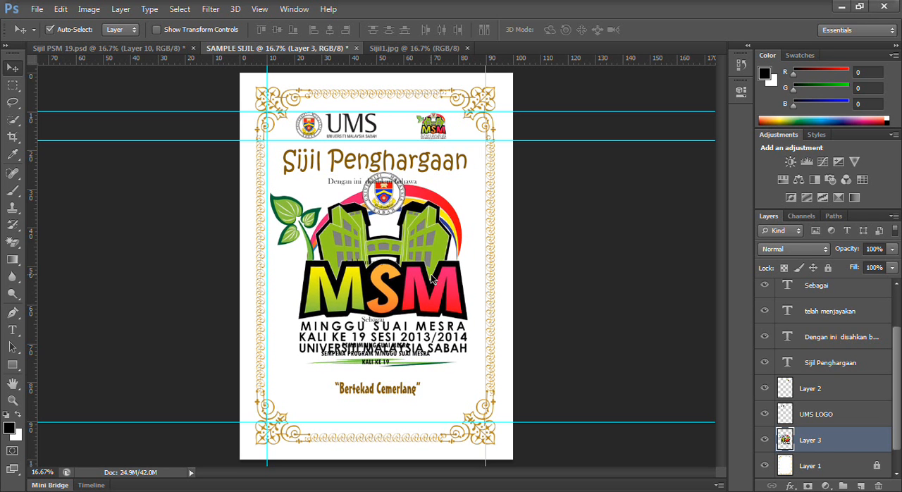
key("Up")
key("Up")
key("Up")
key("Up")
key("Right")
key("Right")
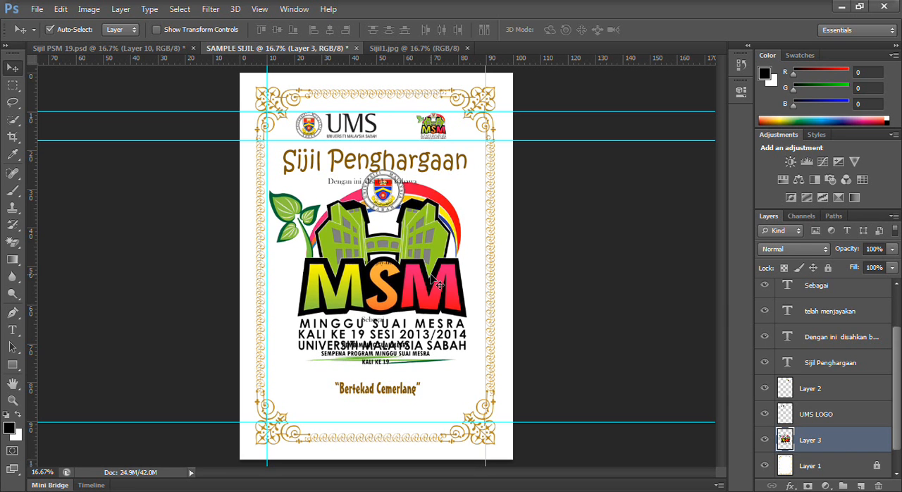
key("Up")
key("Up")
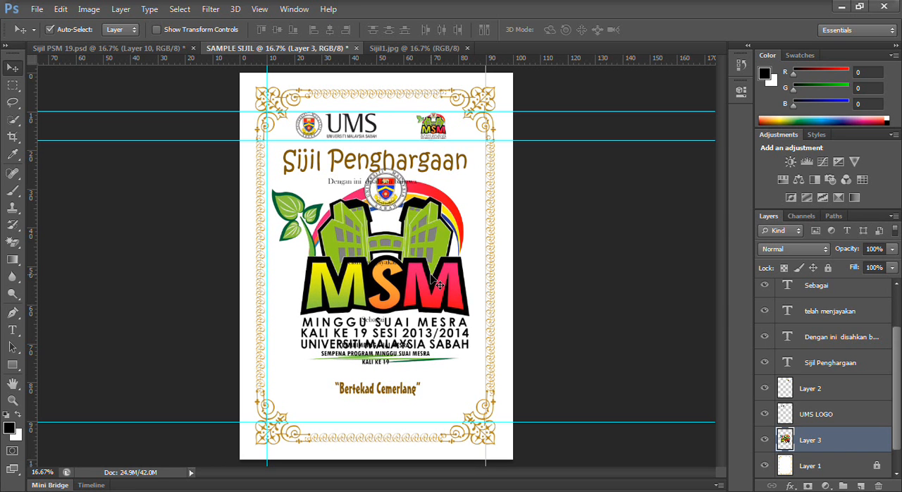
key("Down")
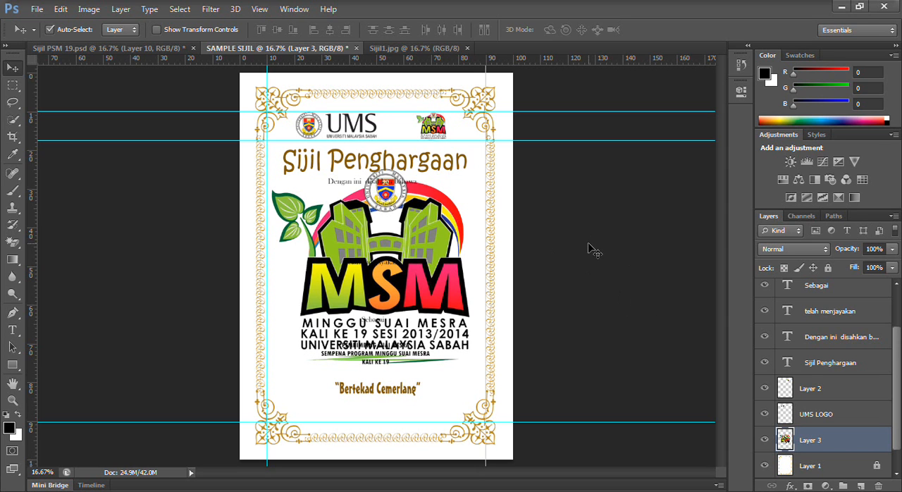
- Set the large MSM logo layer's opacity to 15% and shift the logo slightly left and down
left_click(873, 248)
type("10")
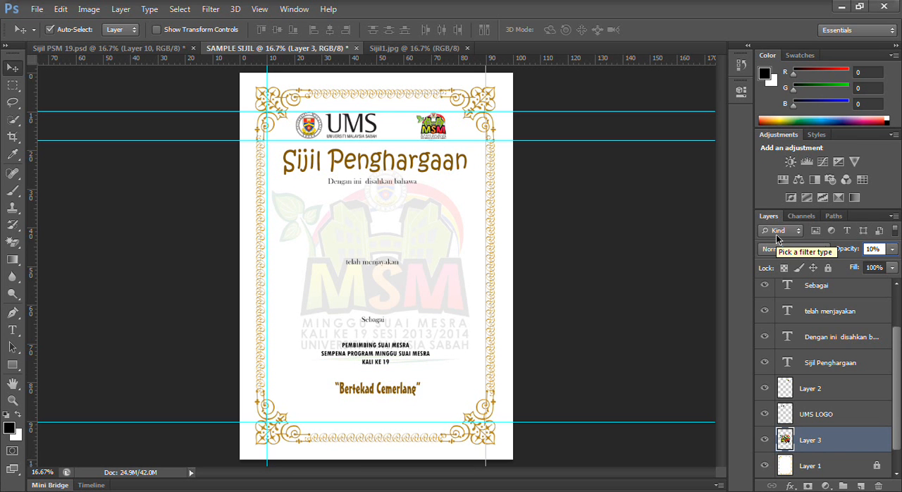
type("15")
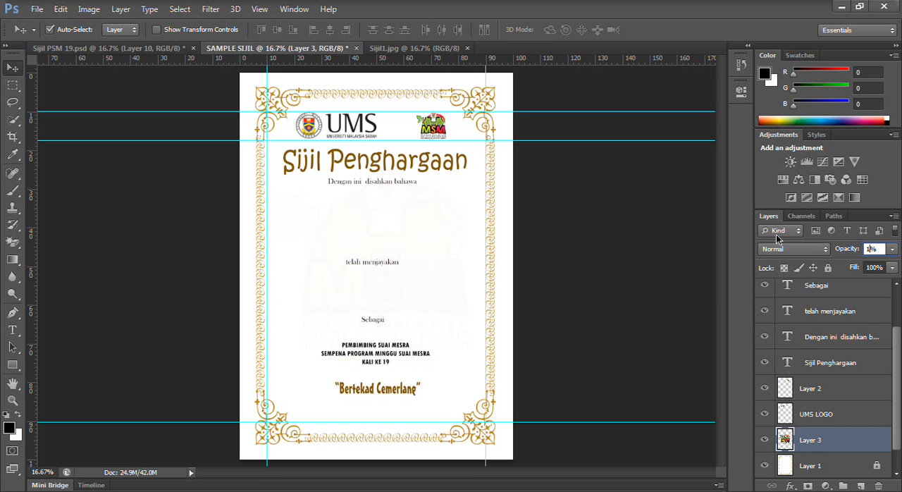
key("Return")
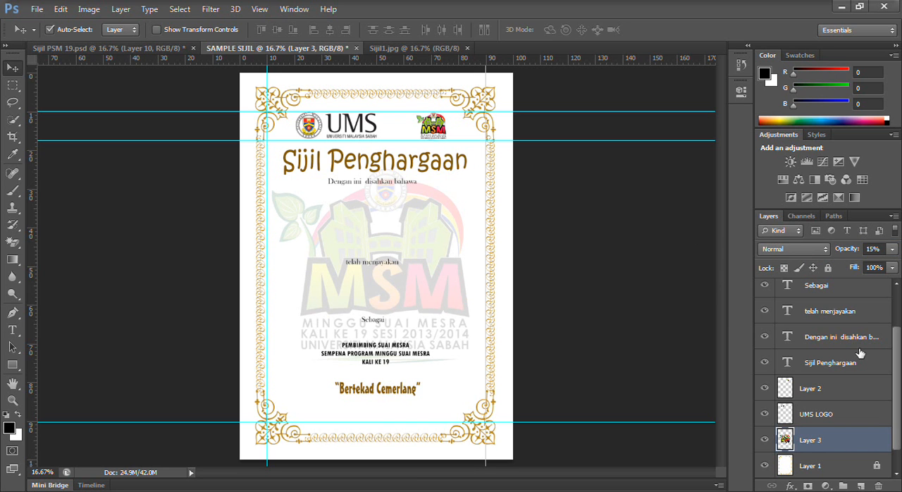
left_click(451, 321)
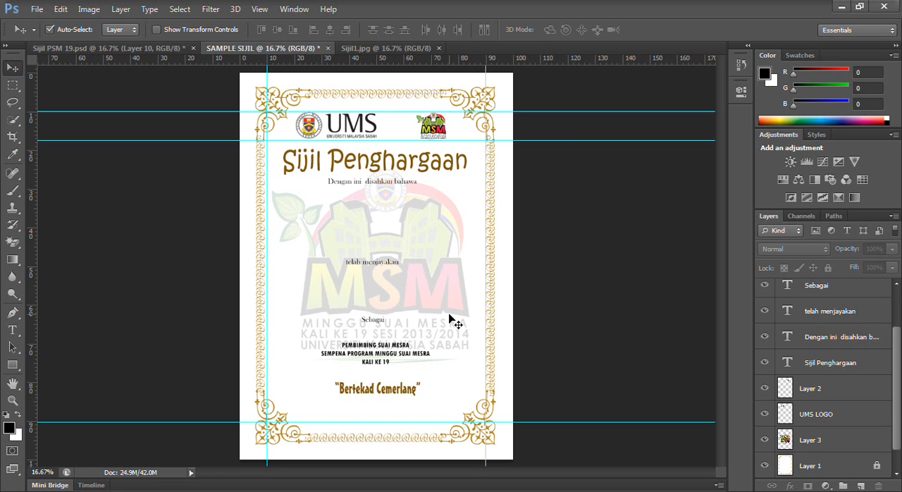
left_click(791, 441)
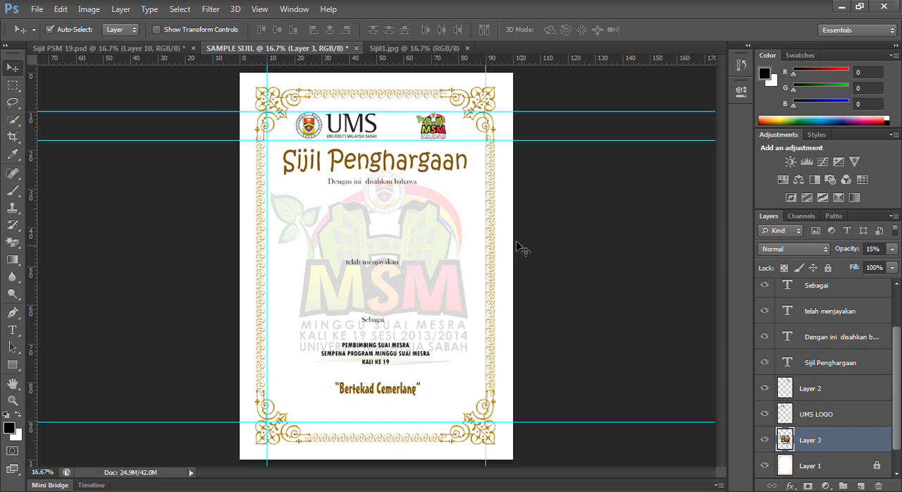
- Deselect in Sijil PSM 19.psd and copy its signatory block into SAMPLE SIJIL, below "Bertekad Cemerlang" and above the lower margin guide
left_click(156, 54)
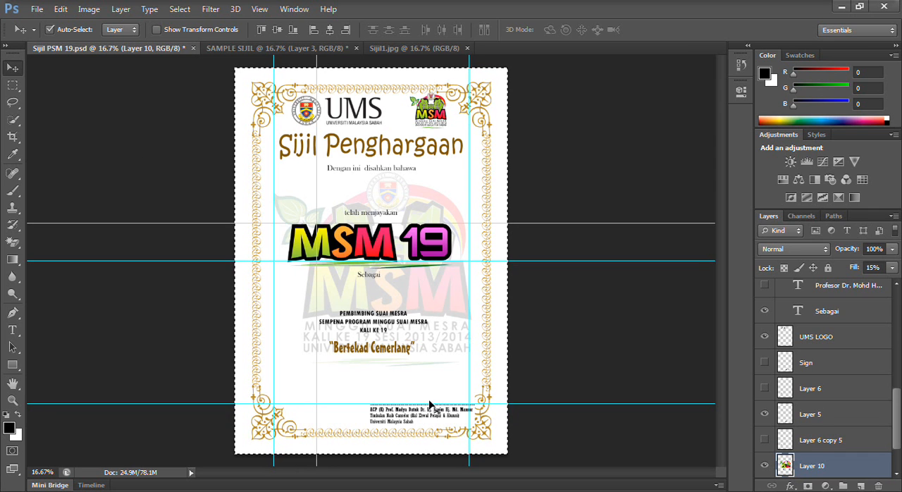
key("ctrl+d")
mouse_move(399, 421)
left_mouse_down()
mouse_move(309, 35)
mouse_move(290, 45)
mouse_move(453, 396)
mouse_move(389, 414)
left_mouse_up()
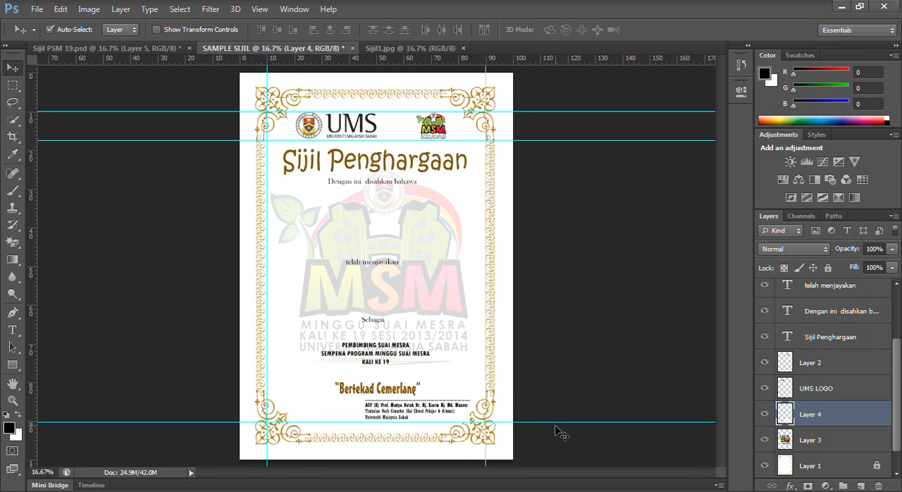
- Nudge the signatory block right and up so its signature line ends near the right-hand vertical guide
key("shift+Right")
key("shift+Right")
key("shift+Right")
key("shift+Right")
key("shift+Right")
key("shift+Right")
key("shift+Up")
key("shift+Right")
key("shift+Right")
key("shift+Right")
key("shift+Right")
key("shift+Up")
key("shift+Up")
key("shift+Up")
key("shift+Up")
key("shift+Left")
key("shift+Up")
key("shift+Up")
key("Right")
key("Right")
key("Right")
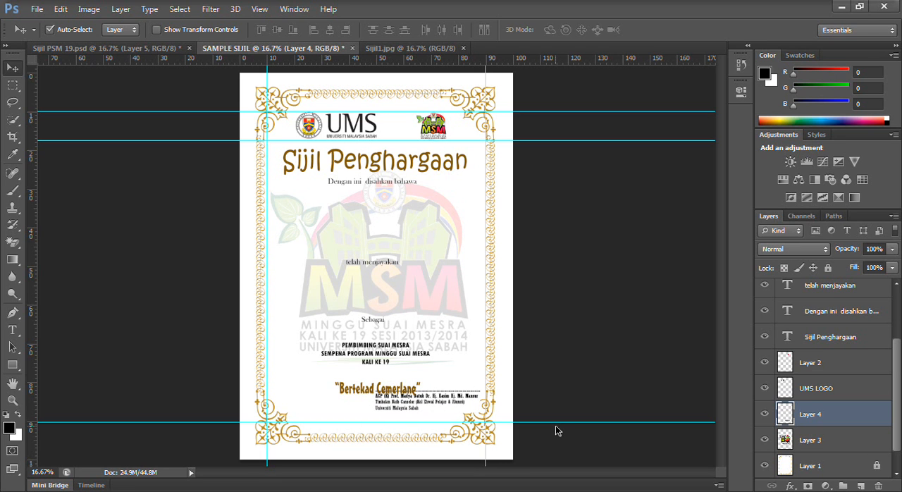
- Move the "Bertekad Cemerlang" text up, away from the signatory block and onto the lower lines of the PEMBIMBING SUAI MESRA block
left_click(346, 392)
key("shift+Up")
key("shift+Up")
key("shift+Up")
key("shift+Up")
key("shift+Up")
key("shift+Up")
key("shift+Up")
key("shift+Up")
key("shift+Up")
key("shift+Up")
key("shift+Up")
key("shift+Up")
key("shift+Up")
key("shift+Up")
key("shift+Up")
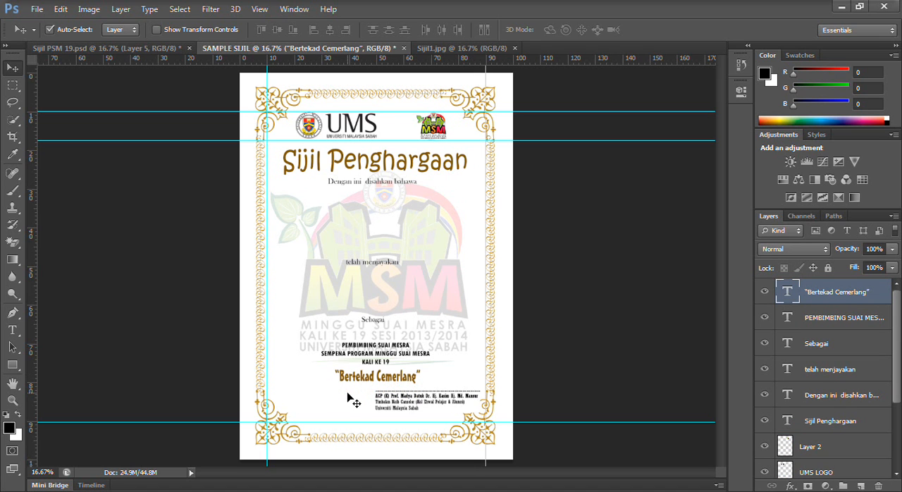
key("shift+Up")
key("shift+Up")
key("shift+Up")
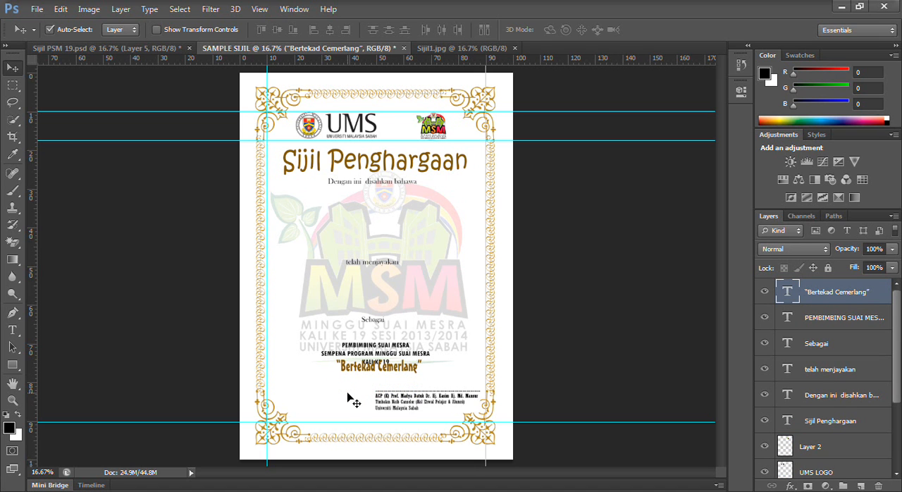
key("shift+Up")
key("shift+Up")
key("shift+Up")
key("shift+Up")
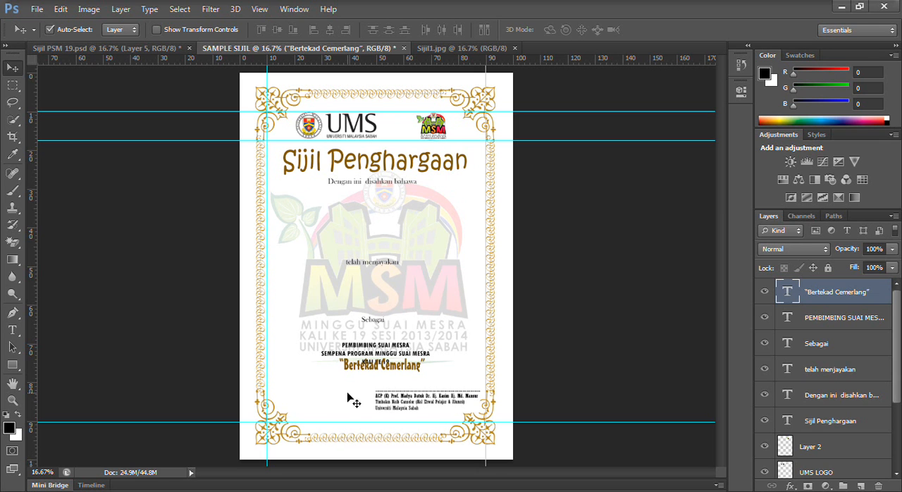
key("shift+Up")
key("shift+Up")
key("shift+Up")
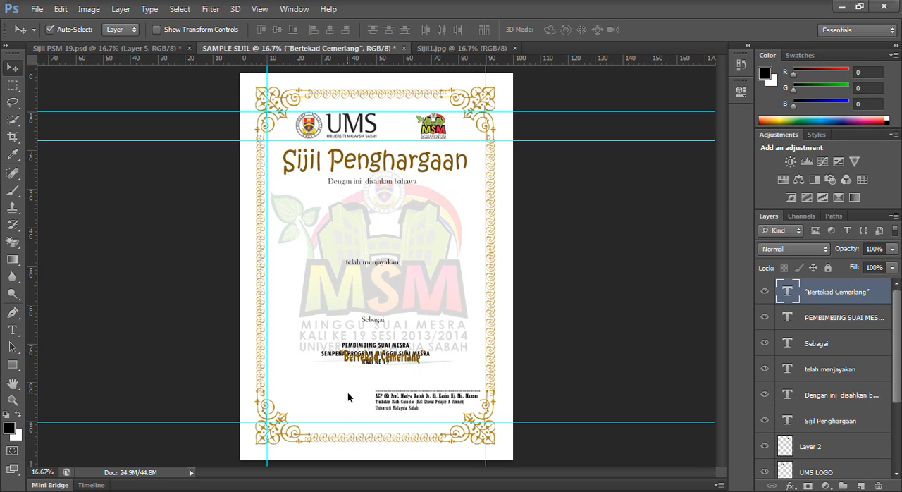
left_click(374, 342)
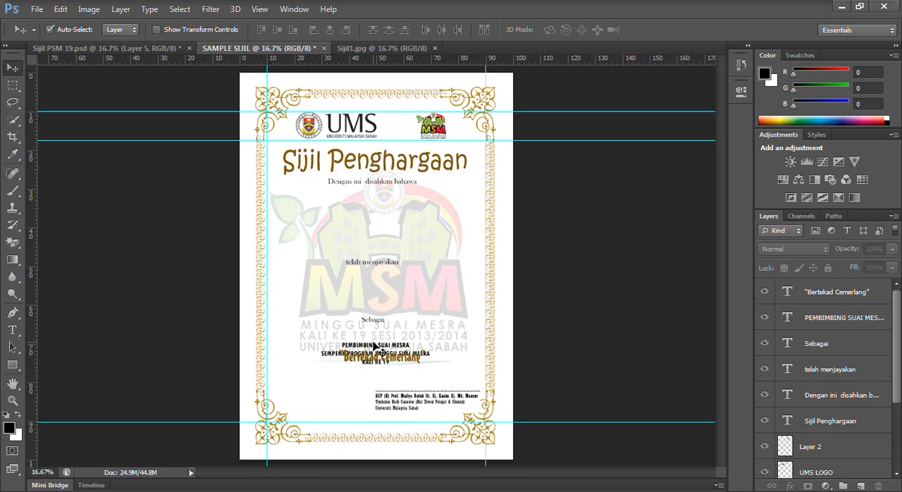
- Move the PEMBIMBING SUAI MESRA text block up and slightly right so it sits clear above "Bertekad Cemerlang"
left_click(860, 319)
key("shift+Up")
key("shift+Up")
key("shift+Up")
key("shift+Up")
key("shift+Up")
key("shift+Up")
key("shift+Up")
key("shift+Up")
key("shift+Up")
key("shift+Up")
key("shift+Up")
key("shift+Up")
key("shift+Up")
key("shift+Up")
key("shift+Up")
key("shift+Up")
key("shift+Up")
key("shift+Up")
key("shift+Up")
key("shift+Up")
key("shift+Up")
key("shift+Up")
key("shift+Up")
key("shift+Up")
key("shift+Up")
key("shift+Up")
key("shift+Right")
key("shift+Right")
key("shift+Right")
key("shift+Right")
key("shift+Down")
key("shift+Down")
key("shift+Down")
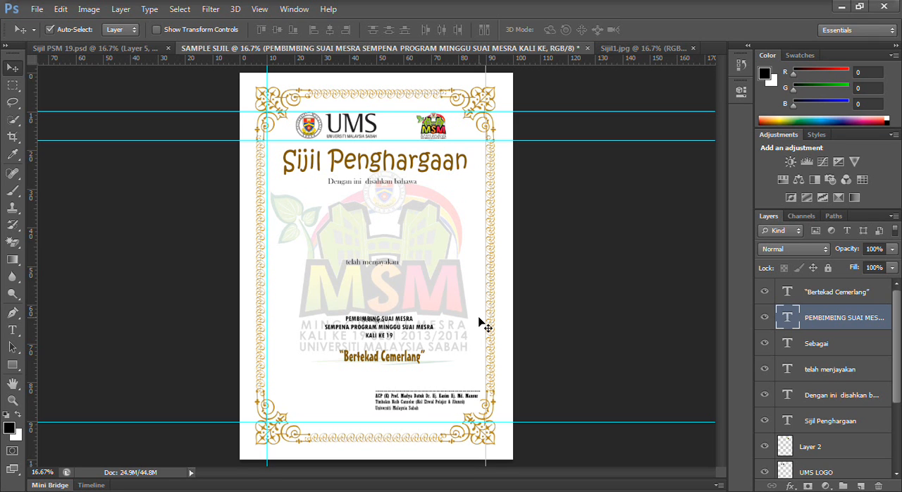
- Move "Sebagai" up above the PEMBIMBING SUAI MESRA block and "telah menjayakan" up onto the watermark's upper part, leaving a wide gap between them
left_click(805, 348)
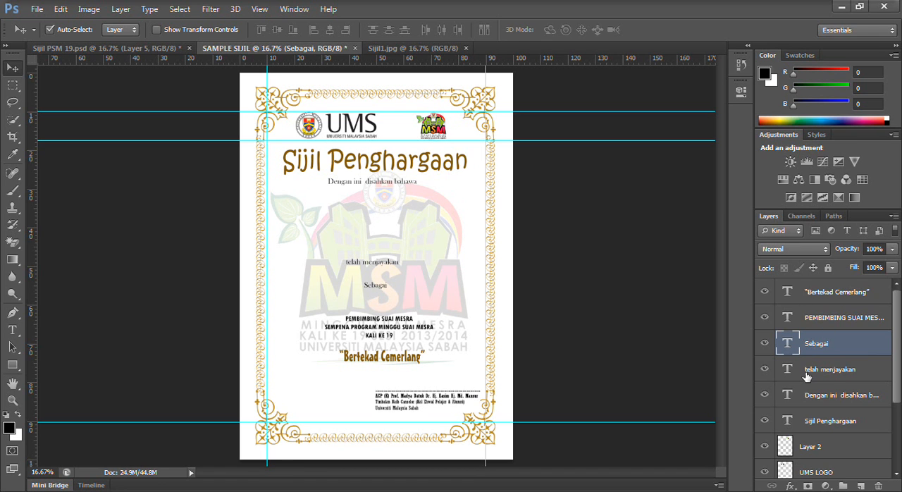
left_click(808, 374)
key("shift+Up")
key("shift+Up")
key("shift+Up")
key("shift+Up")
key("shift+Up")
key("shift+Up")
key("shift+Up")
key("shift+Up")
key("shift+Up")
key("shift+Up")
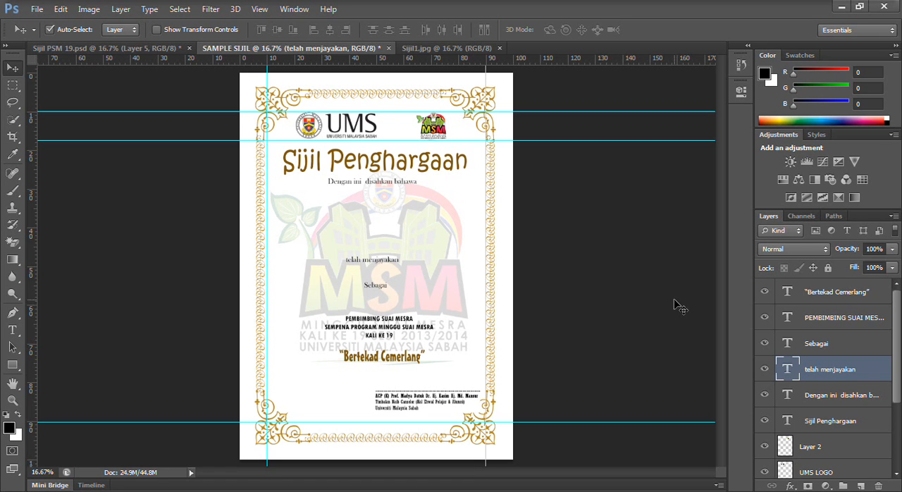
key("shift+Up")
key("shift+Up")
key("shift+Up")
key("shift+Up")
key("shift+Up")
key("shift+Up")
key("shift+Up")
key("shift+Up")
key("shift+Up")
key("shift+Up")
key("shift+Up")
key("shift+Up")
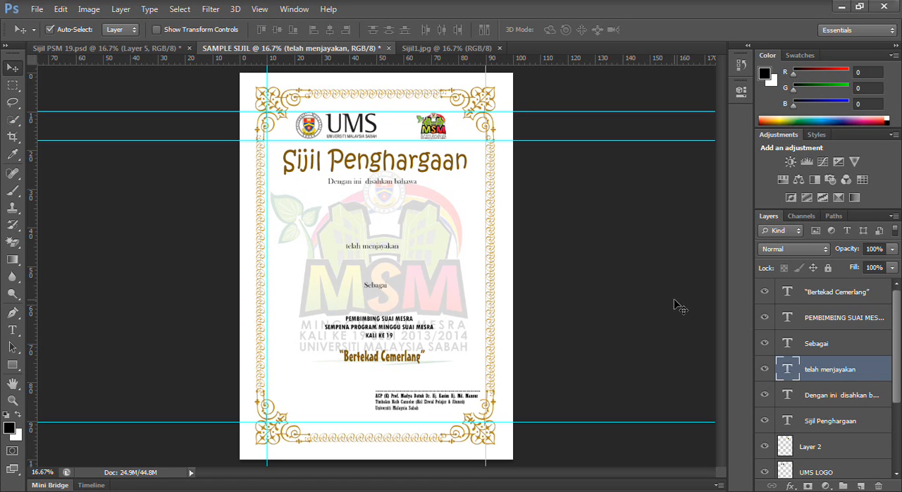
key("shift+Up")
key("shift+Up")
key("shift+Up")
key("shift+Up")
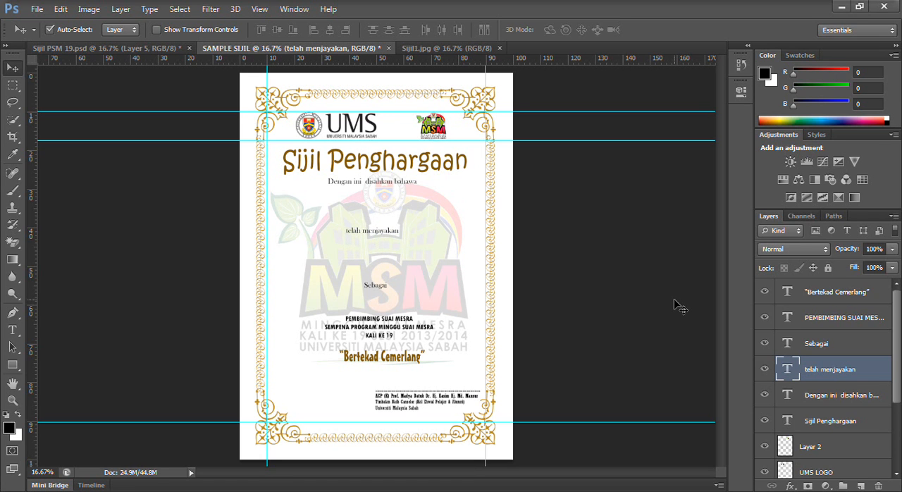
key("shift+Up")
key("shift+Up")
key("shift+Up")
key("shift+Up")
key("Up")
key("Up")
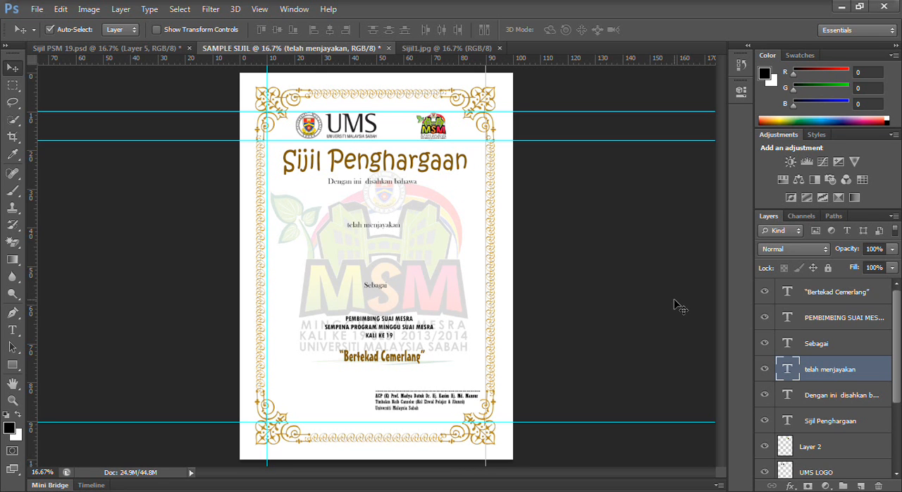
left_click(381, 290)
key("shift+Up")
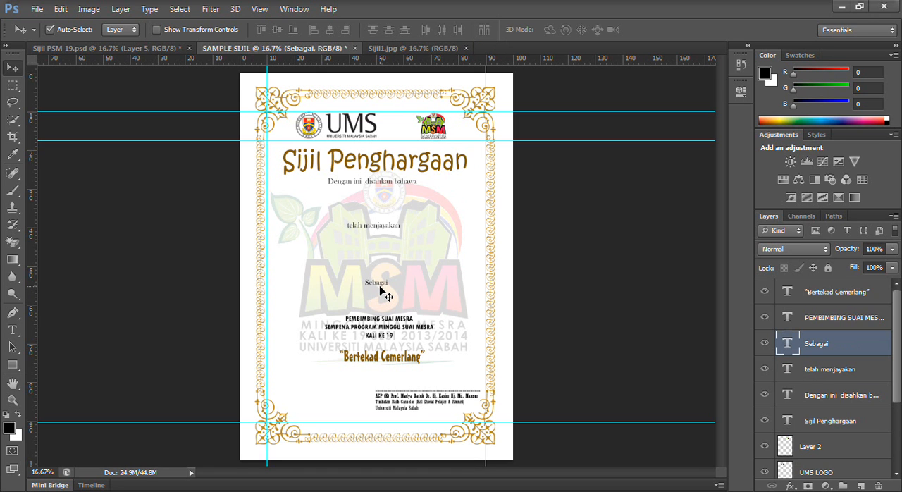
- Copy the colourful MSM 19 logo from Sijil PSM 19.psd into SAMPLE SIJIL, between "telah menjayakan" and "Sebagai"
left_click(124, 46)
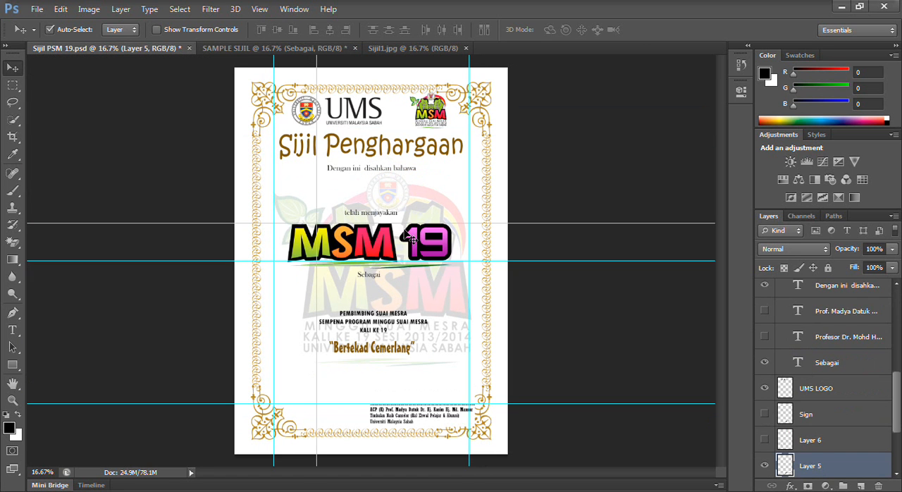
left_click_drag(389, 248, 293, 127)
left_click_drag(363, 231, 386, 270)
- Nudge the MSM 19 logo up and slightly left so it fits centred between "telah menjayakan" and "Sebagai"
key("shift+Up")
key("shift+Up")
key("shift+Up")
key("shift+Up")
key("shift+Up")
key("shift+Up")
key("shift+Up")
key("shift+Up")
key("shift+Up")
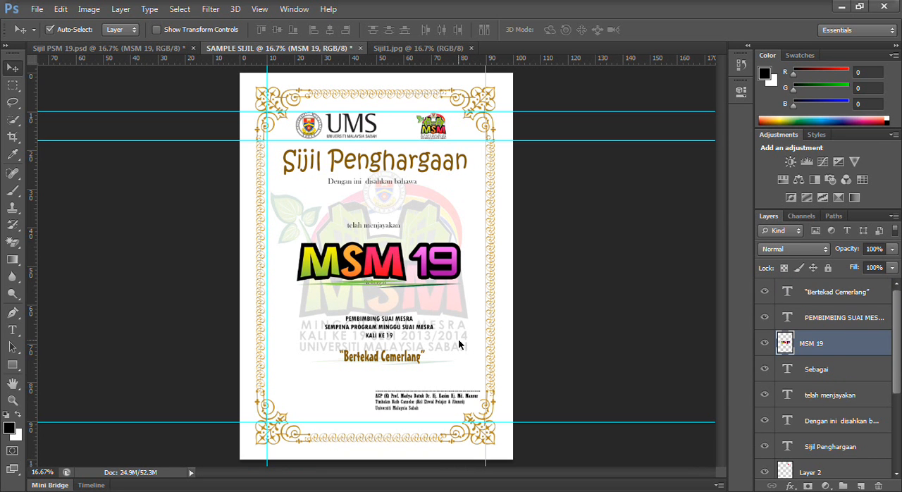
key("shift+Left")
key("shift+Left")
key("shift+Left")
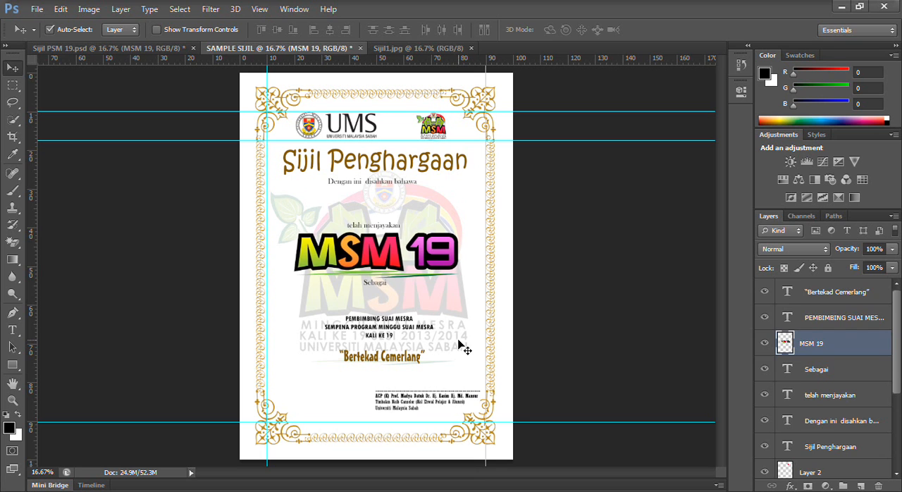
key("shift+Right")
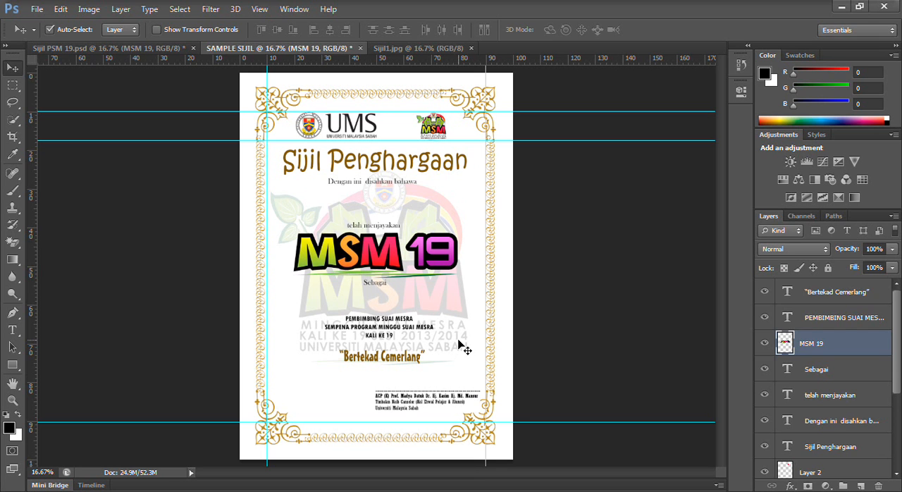
key("shift+Right")
key("shift+Up")
key("shift+Down")
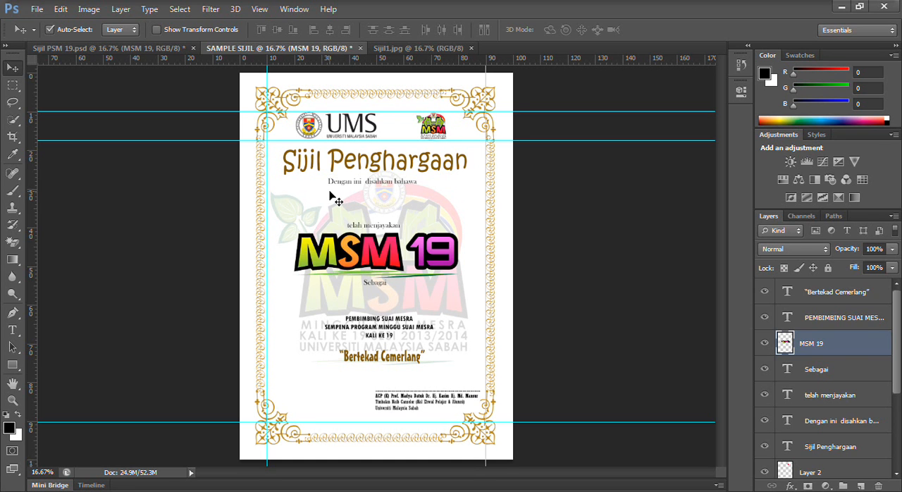
- Nudge "telah menjayakan" slightly up for more space above the MSM 19 logo, and select the "Sebagai" text
left_click(367, 225)
key("shift+Up")
key("shift+Up")
key("shift+Up")
key("shift+Up")
key("shift+Up")
key("shift+Up")
key("shift+Down")
key("shift+Down")
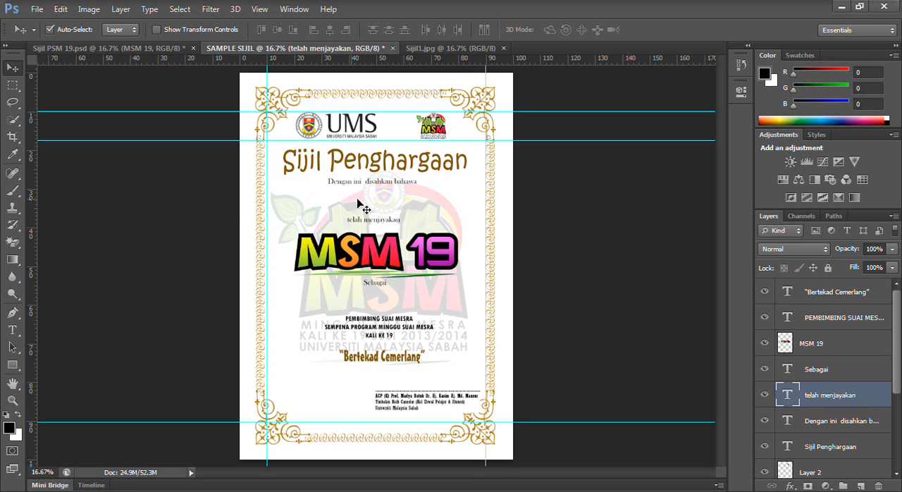
left_click(379, 285)
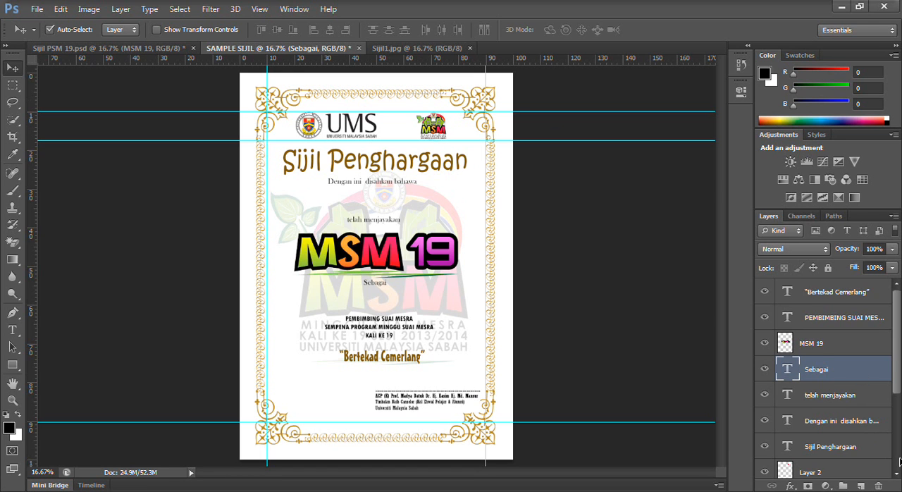
- Toggle the visibility of the border layer, Layer 1, to compare the certificate with and without it, and leave it hidden
scroll(899, 462, "down", 3)
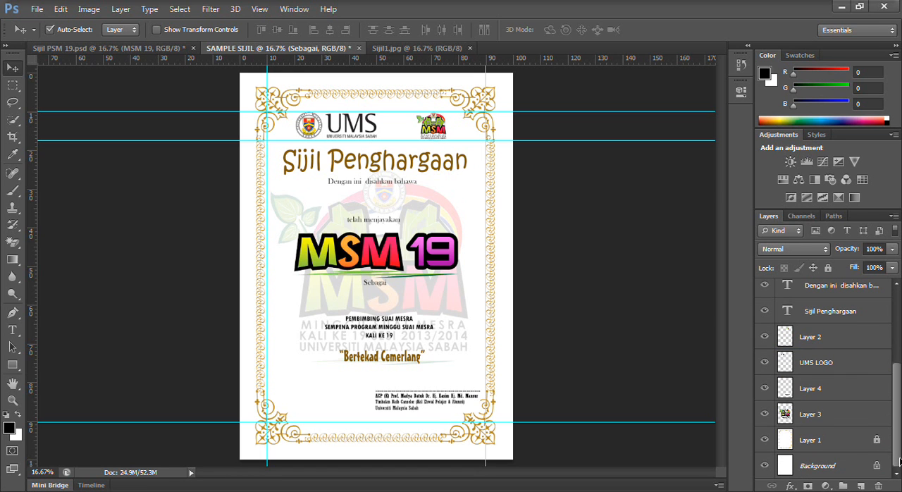
left_click(766, 440)
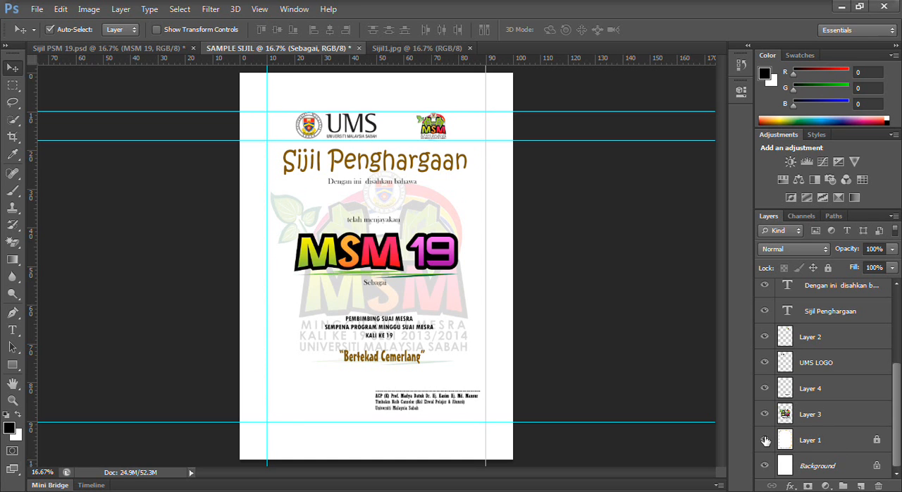
left_click(765, 440)
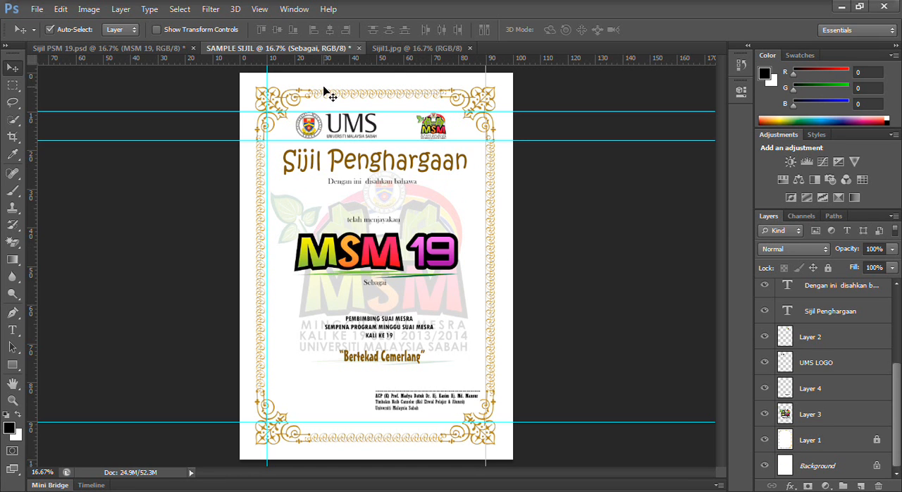
left_click(765, 440)
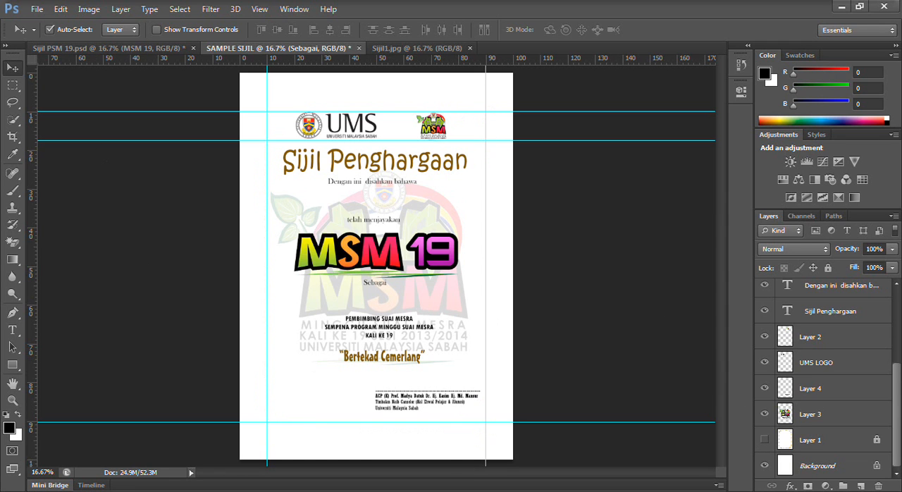
- Save the borderless certificate as the JPEG SAMPLE SIJIL.jpg in the Sijil & Letter Head folder, with quality 10 (Maximum) and Baseline ("Standard")
left_click(37, 9)
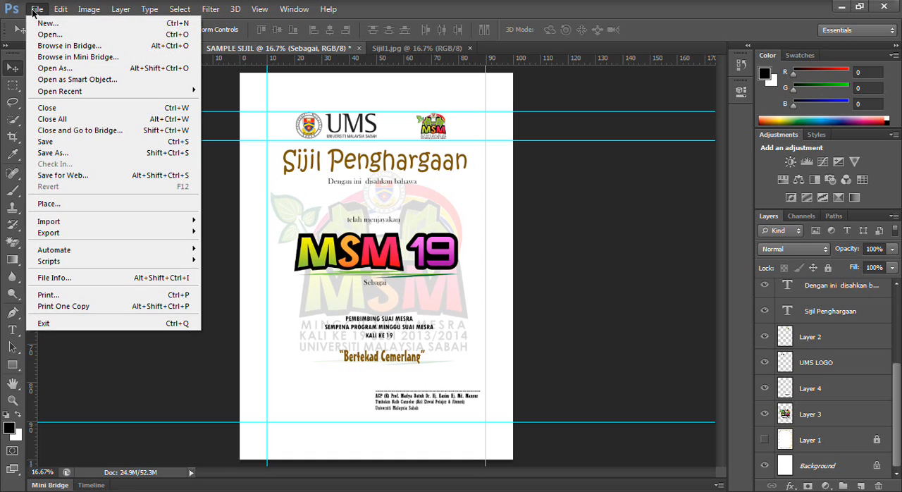
left_click(51, 155)
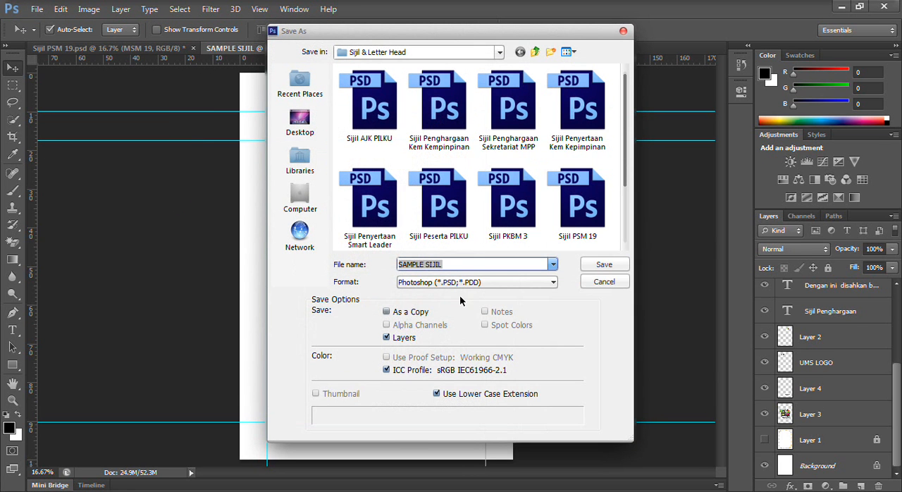
left_click(437, 283)
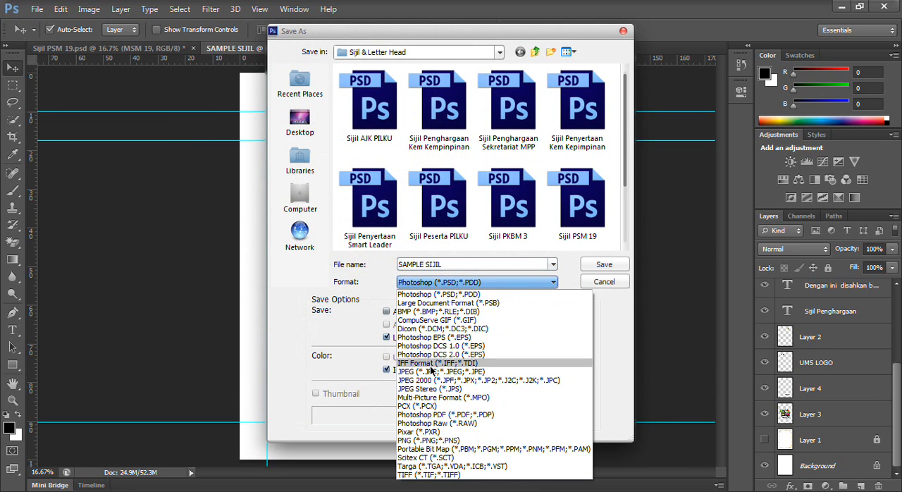
left_click(432, 373)
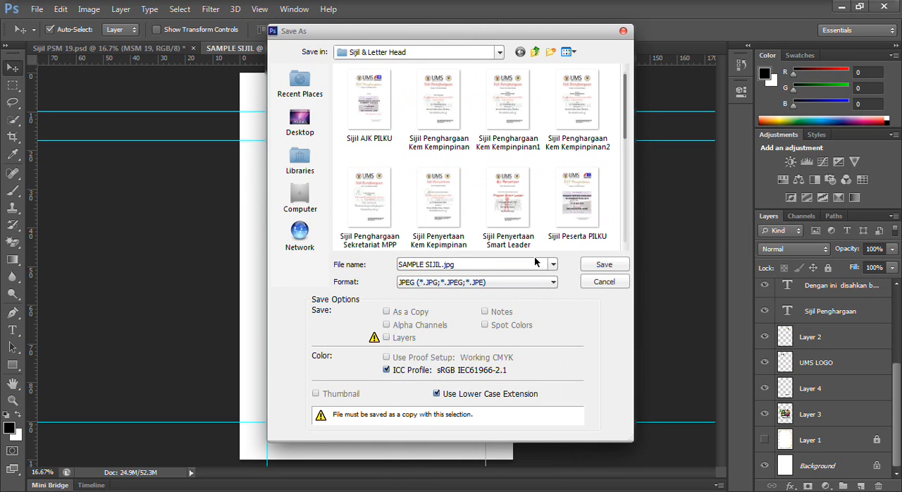
left_click(601, 264)
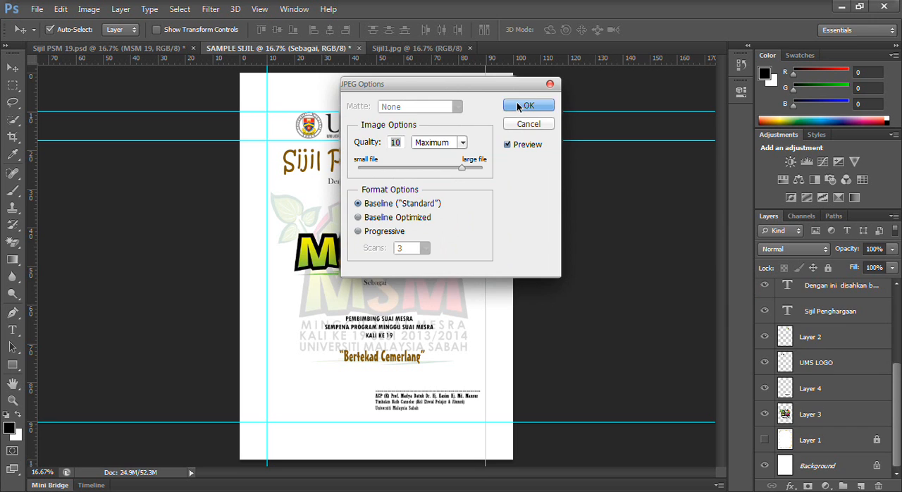
left_click(518, 106)
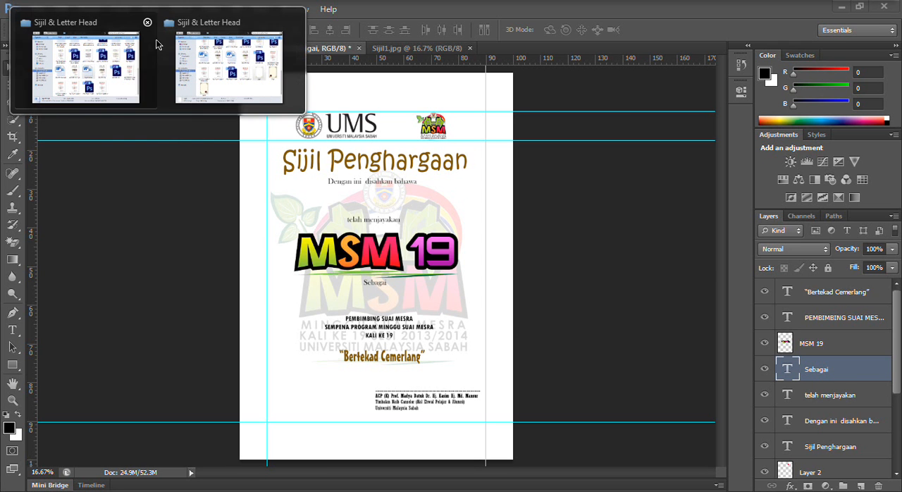
- Switch to the Sijil & Letter Head folder and open the Word document Sijil PSM 19
mouse_move(99, 64)
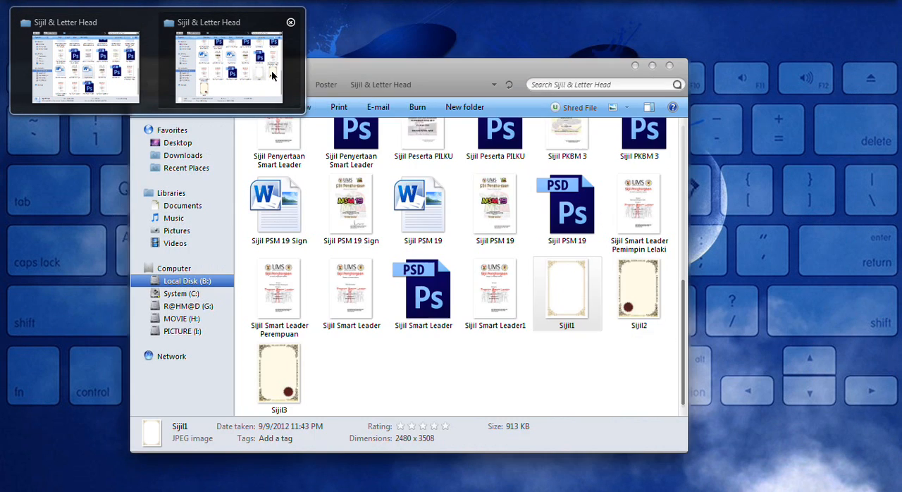
left_click(273, 76)
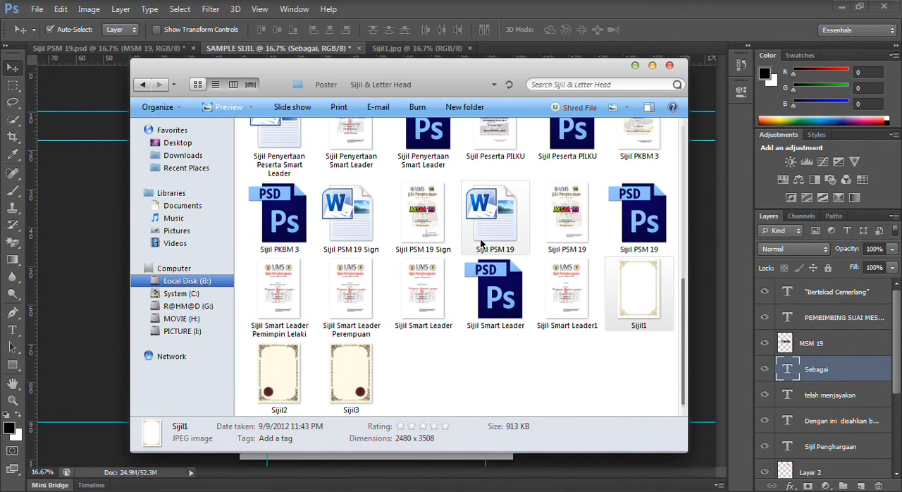
double_click(493, 219)
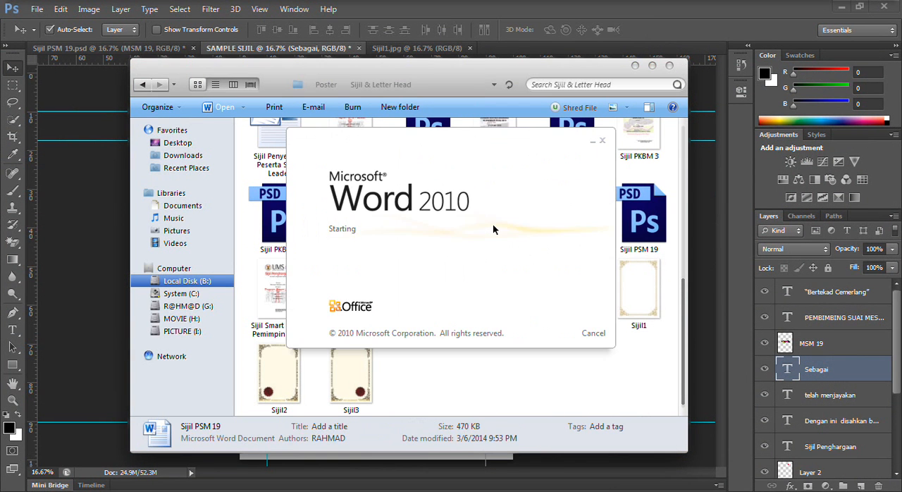